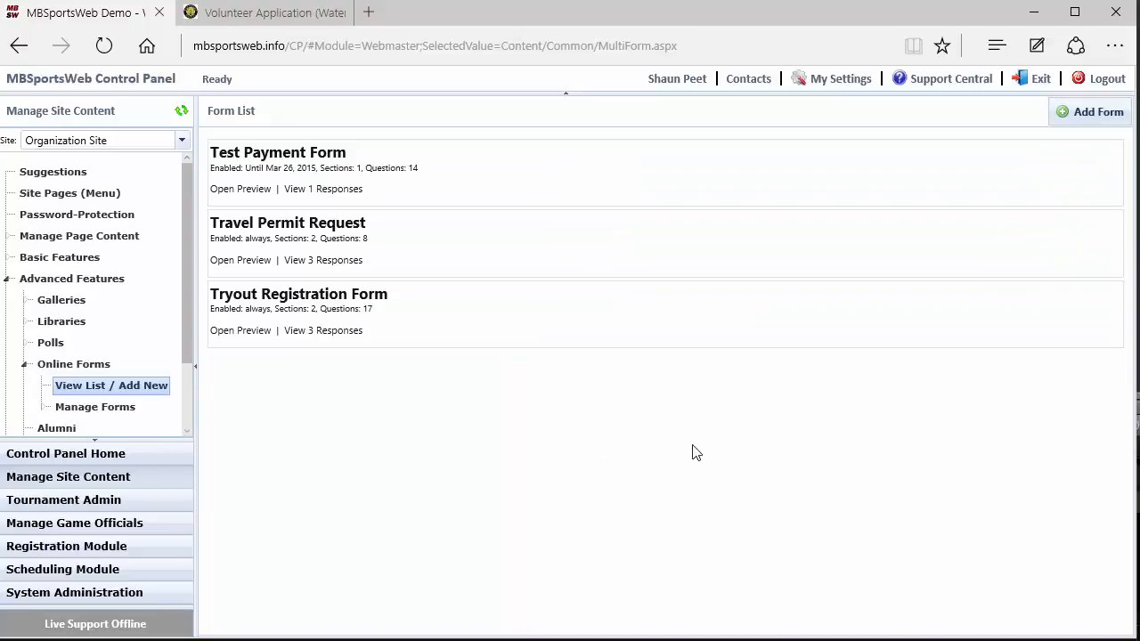
# Step: Create a new blank online form titled "Volunteer Application Form"
pyautogui.click(1079, 116)
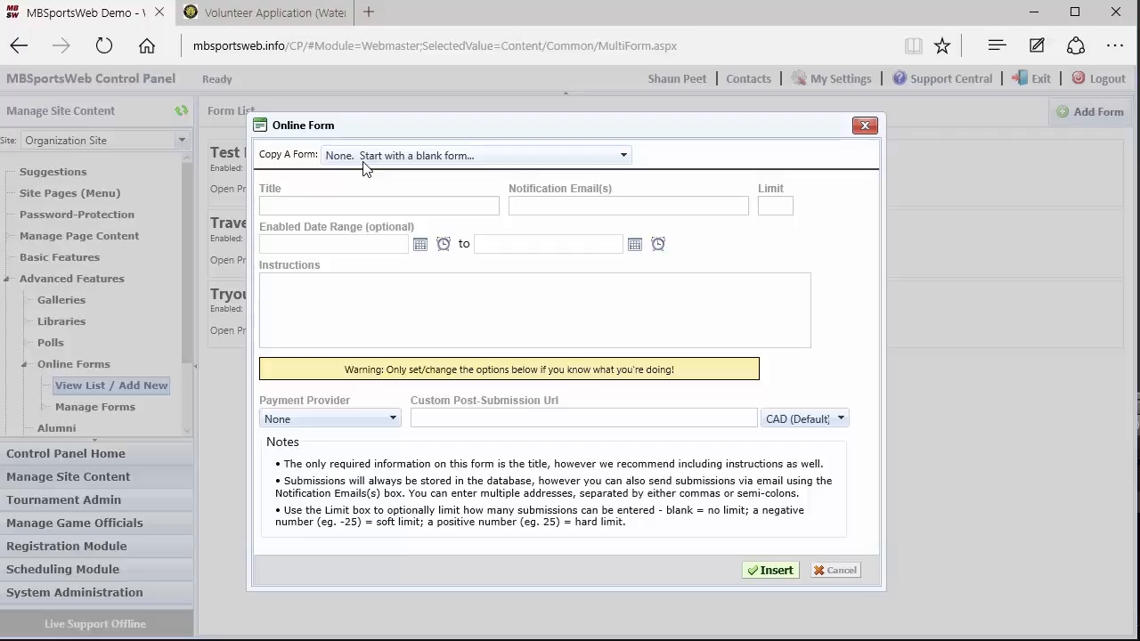
pyautogui.click(324, 200)
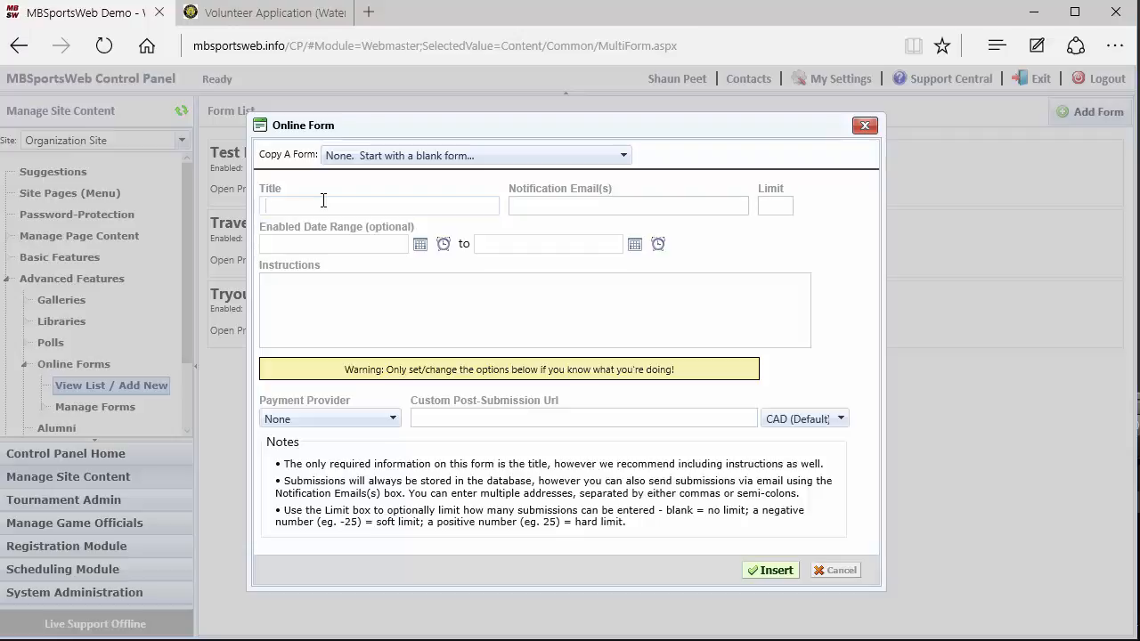
pyautogui.write('Volunteer Application Form')
pyautogui.press('Tab')
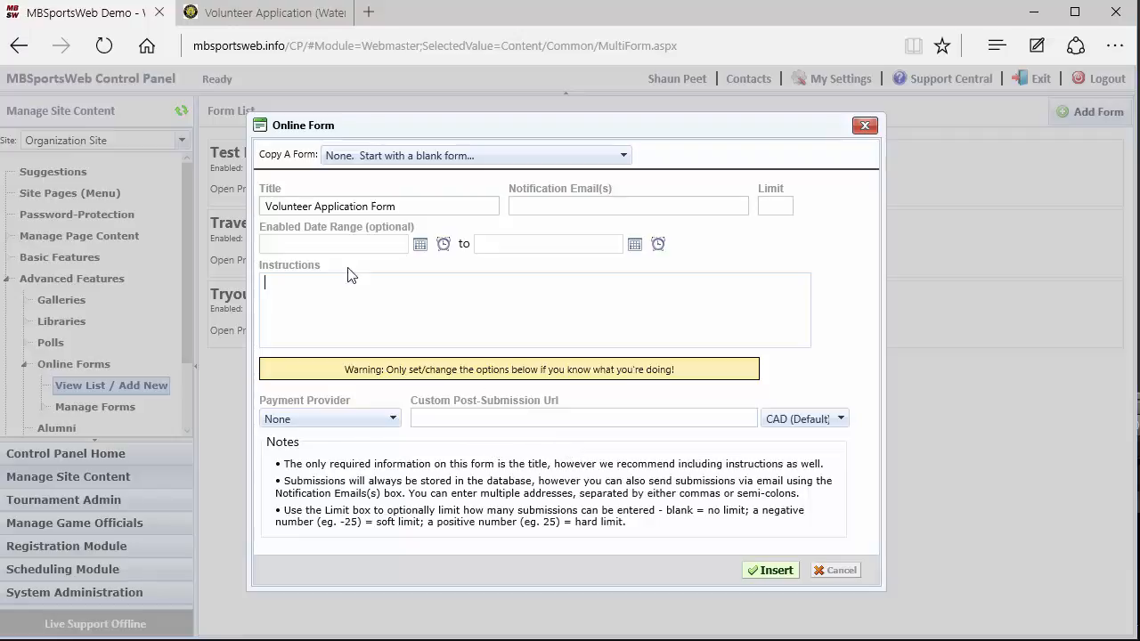
pyautogui.click(759, 570)
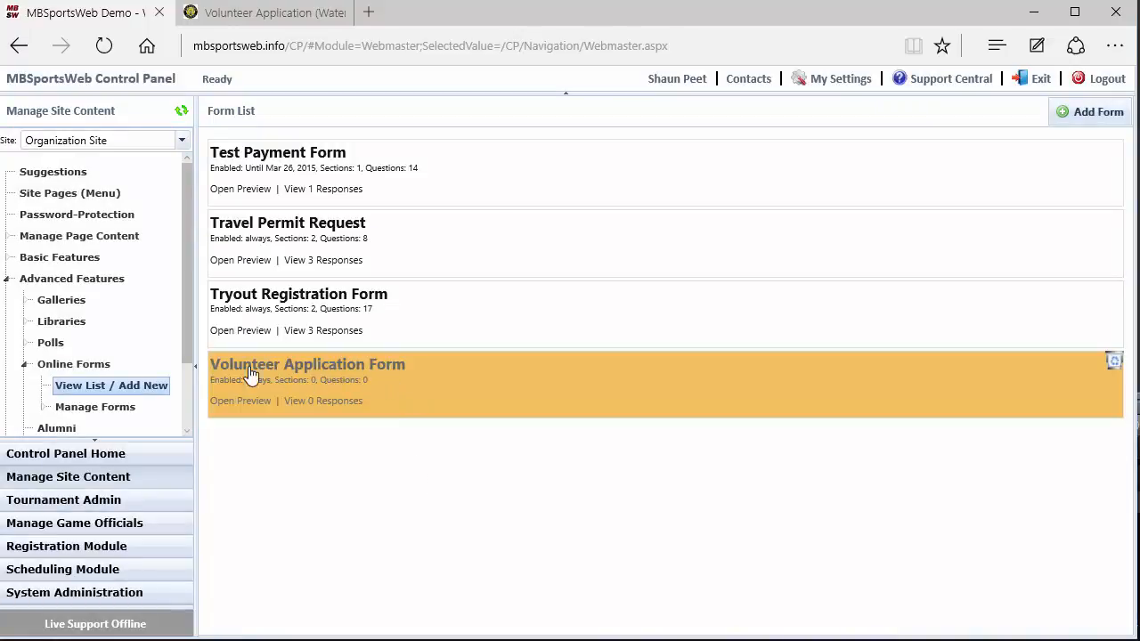
# Step: Look through the archived forms under Manage Forms and open the Volunteer Application Form for editing
pyautogui.click(96, 408)
pyautogui.scroll(-1, 97, 407)
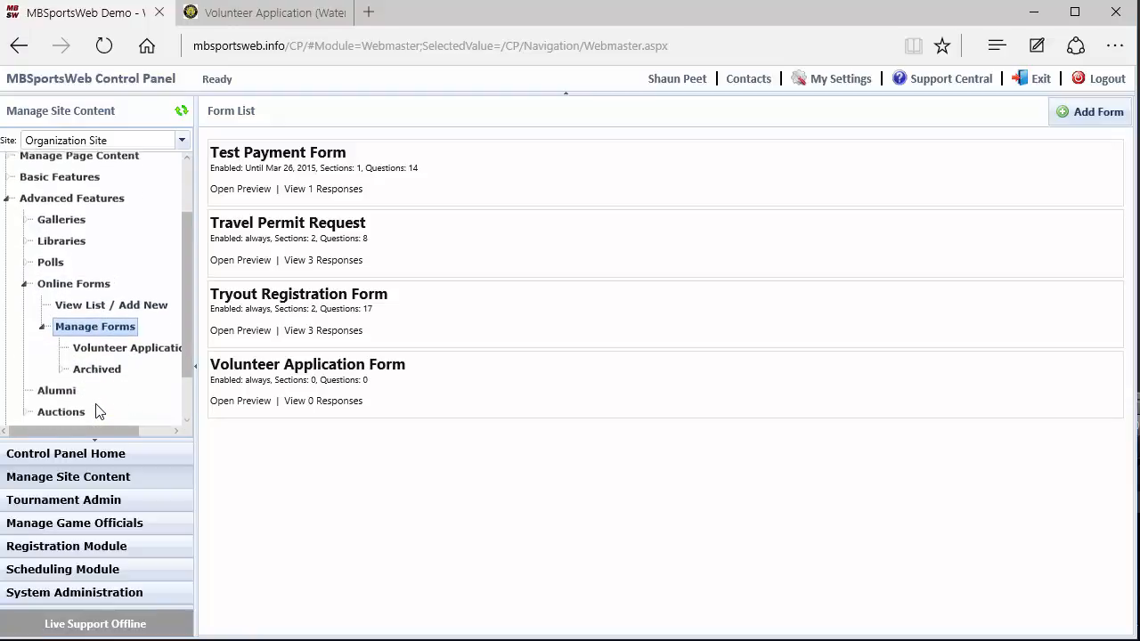
pyautogui.click(115, 348)
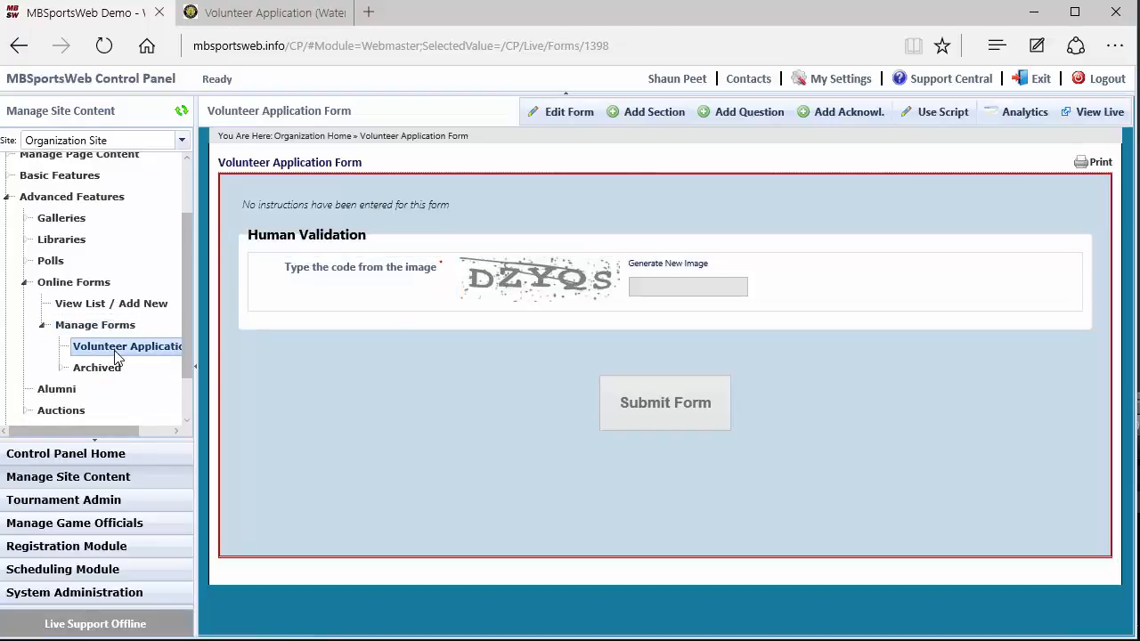
pyautogui.click(110, 373)
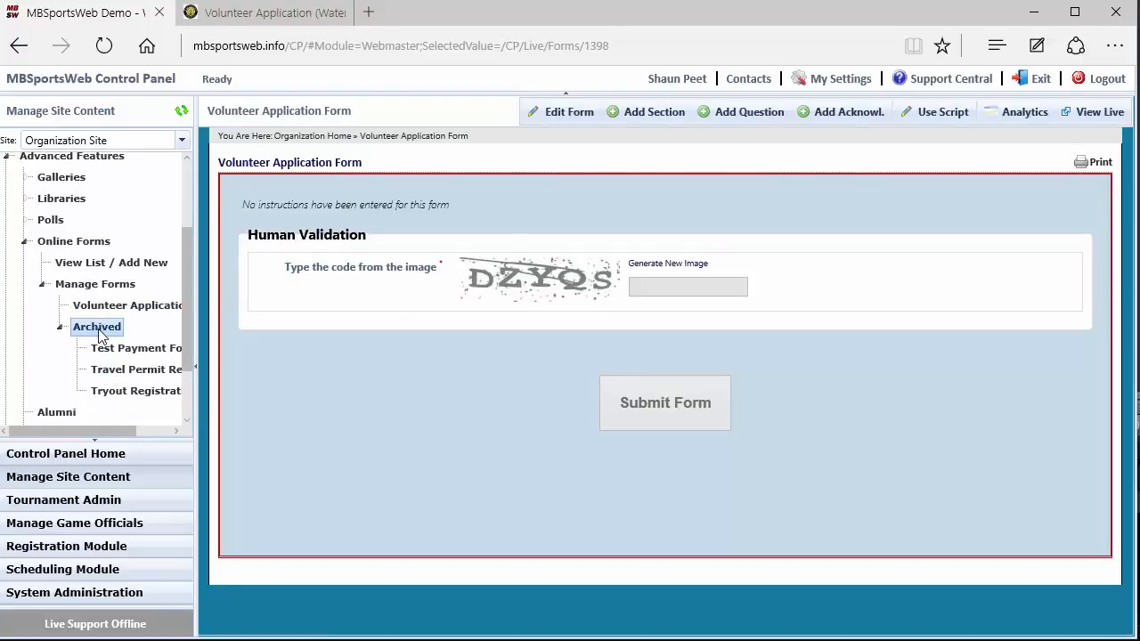
pyautogui.click(100, 331)
pyautogui.click(114, 309)
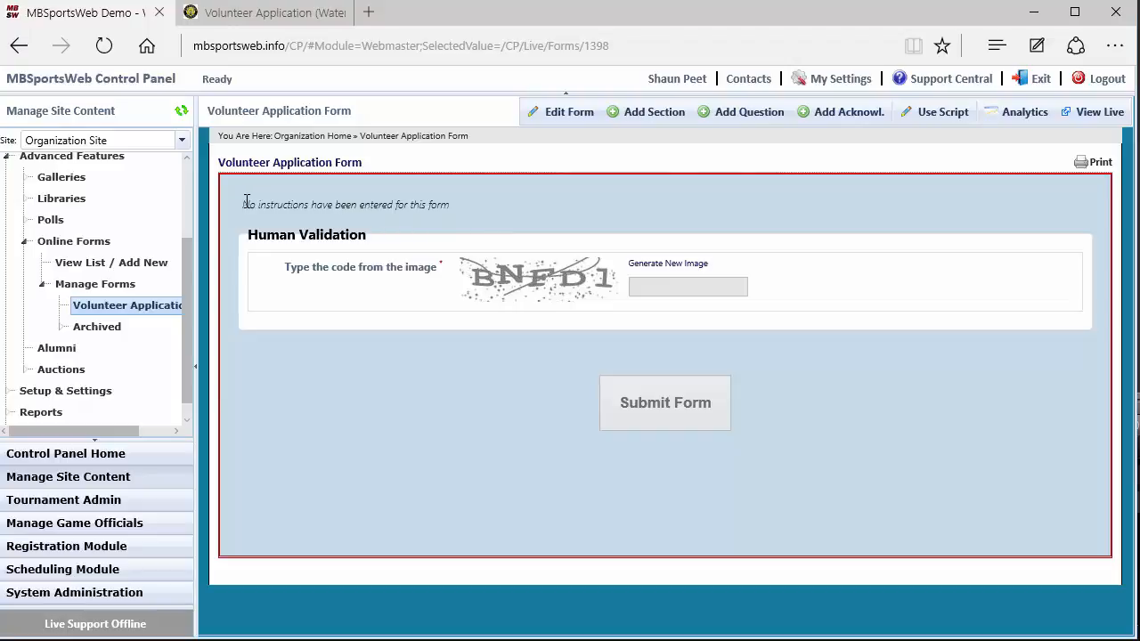
# Step: Preview the live version of the Volunteer Application Form and return to the control panel
pyautogui.moveTo(247, 203); pyautogui.dragTo(427, 211)
pyautogui.click(502, 202)
pyautogui.click(1085, 118)
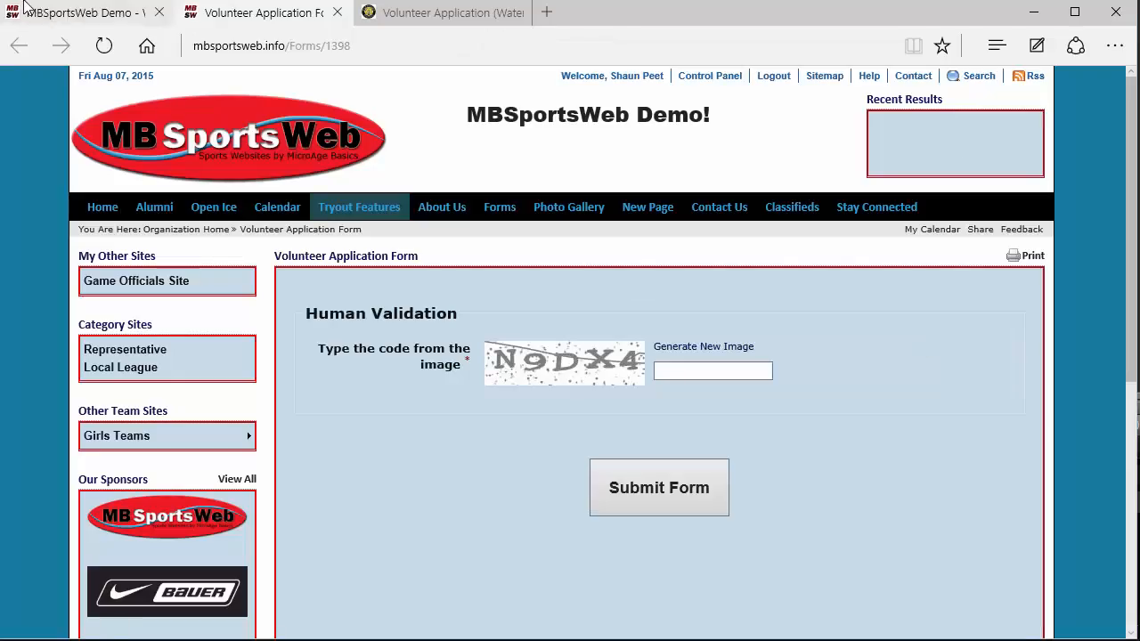
pyautogui.click(54, 12)
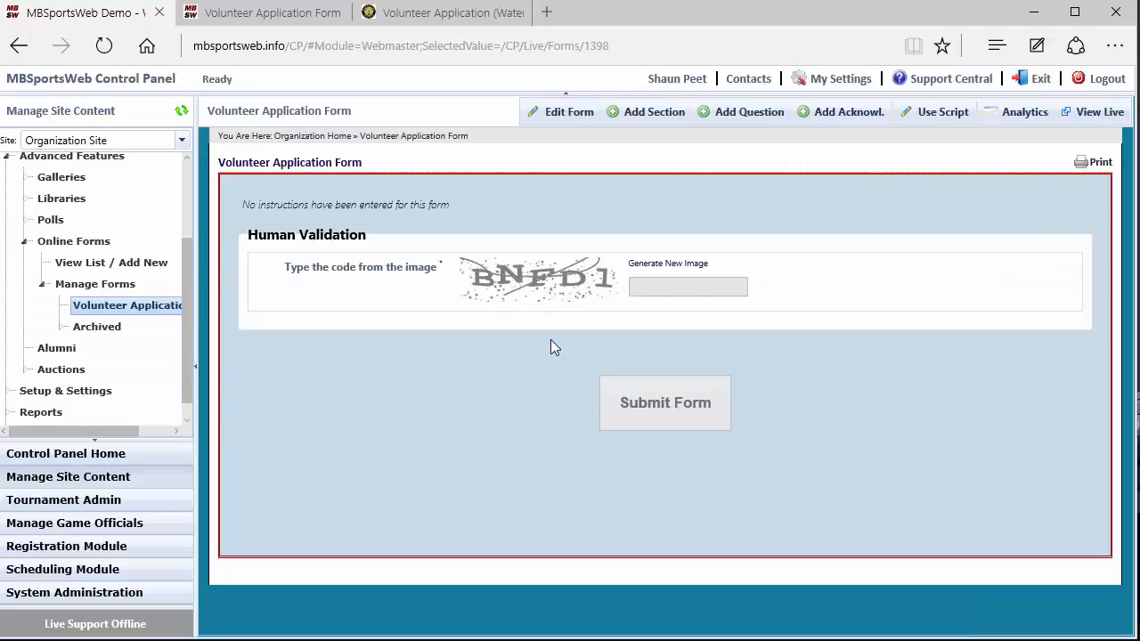
# Step: Start a new question on the Volunteer Application Form and review its copy-from forms and section choices
pyautogui.click(729, 116)
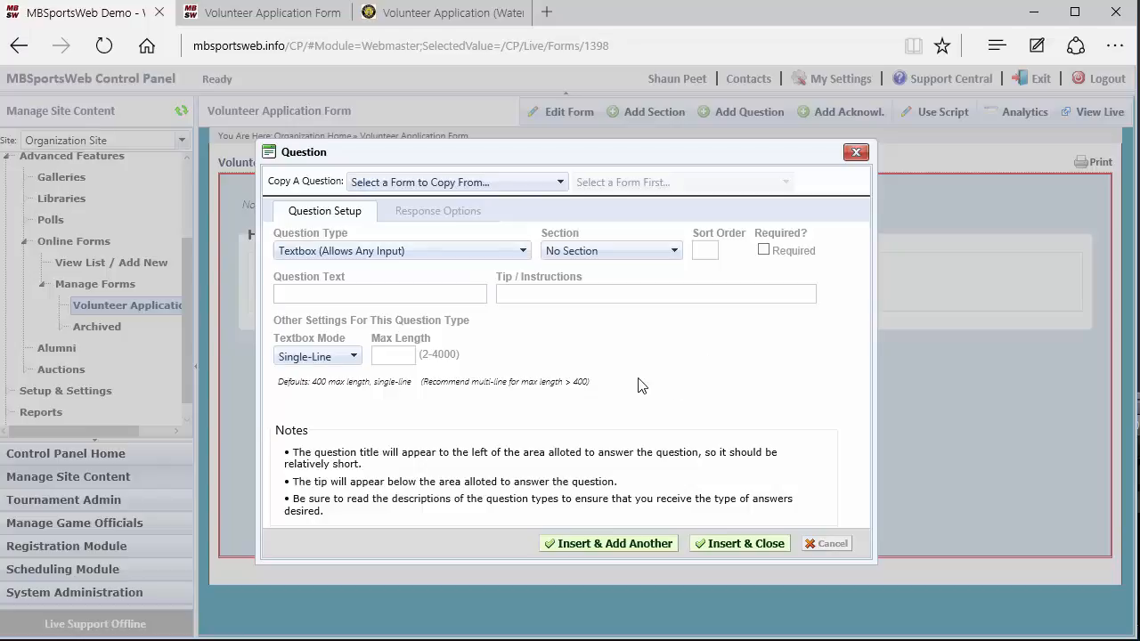
pyautogui.click(501, 187)
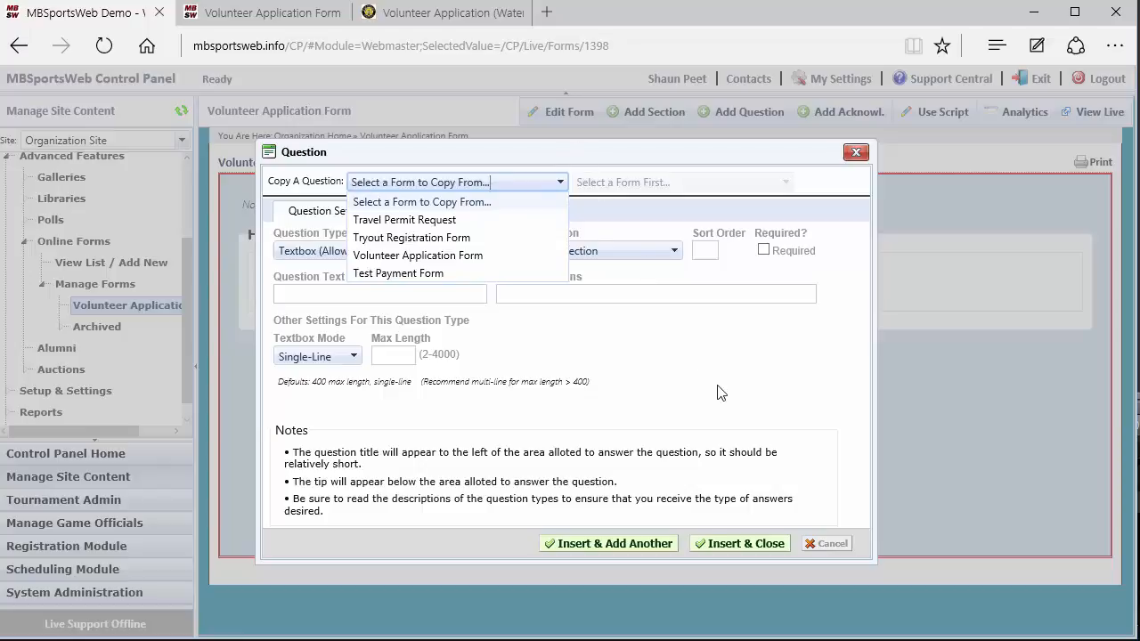
pyautogui.click(748, 378)
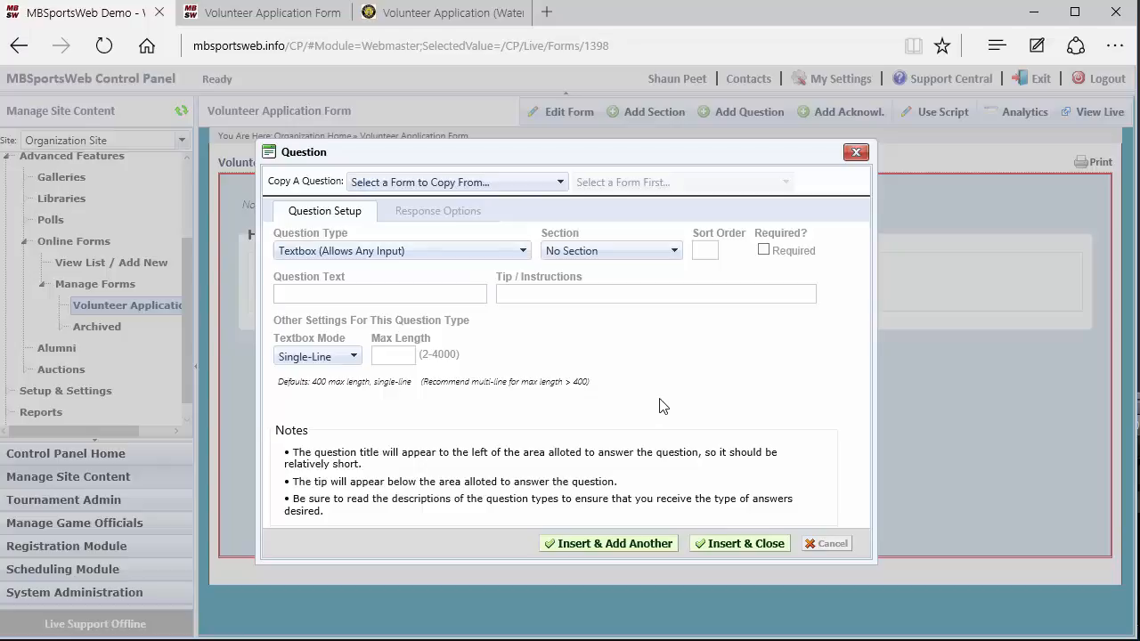
pyautogui.click(598, 252)
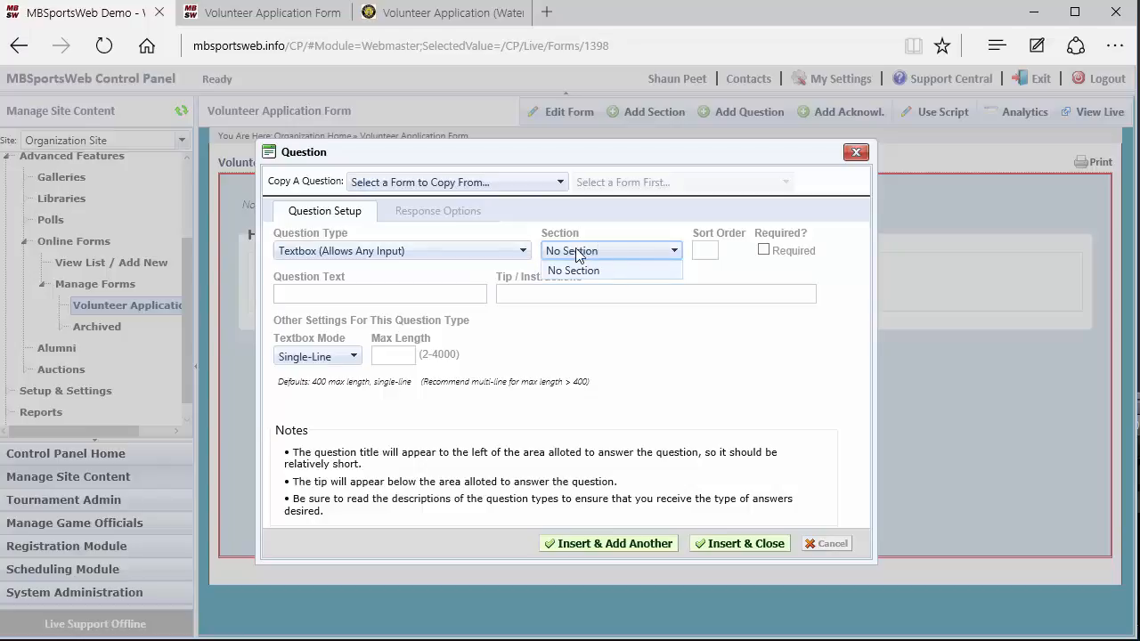
pyautogui.click(574, 233)
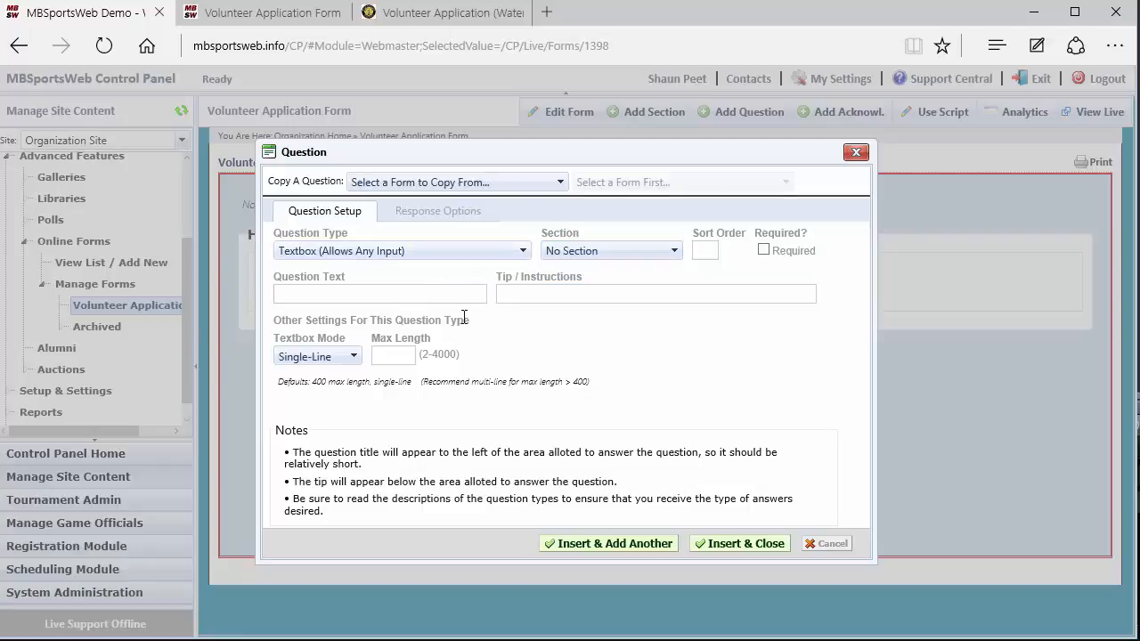
# Step: Review the available question types, trying Date Picker and Auto-Reply Email Address, and set the type back to Textbox (Allows Any Input)
pyautogui.click(521, 252)
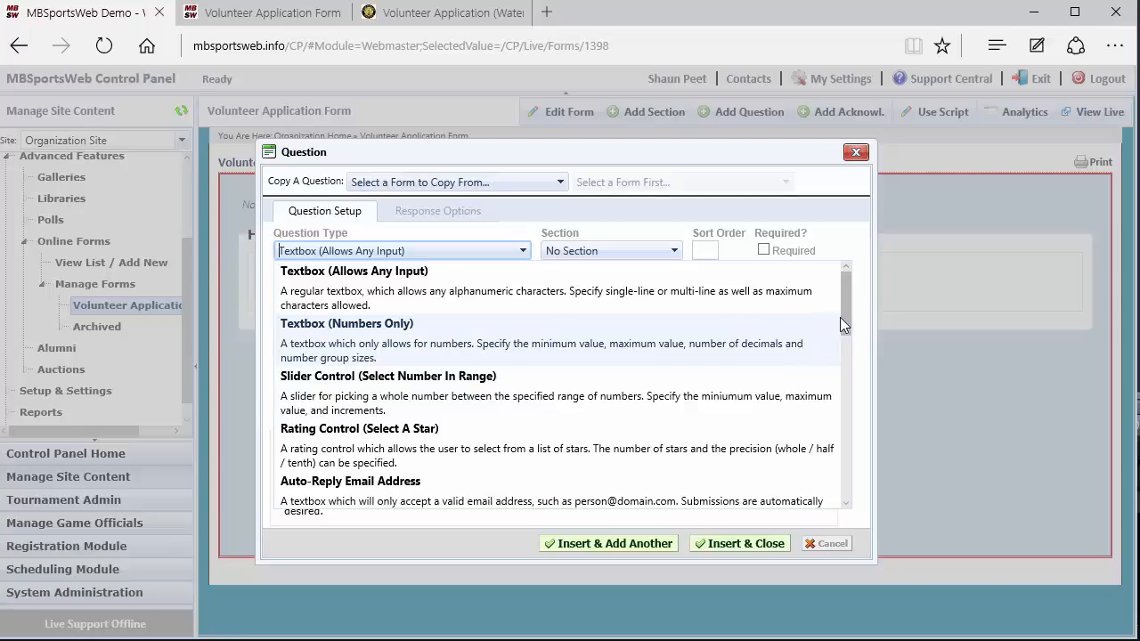
pyautogui.moveTo(848, 319); pyautogui.dragTo(848, 334)
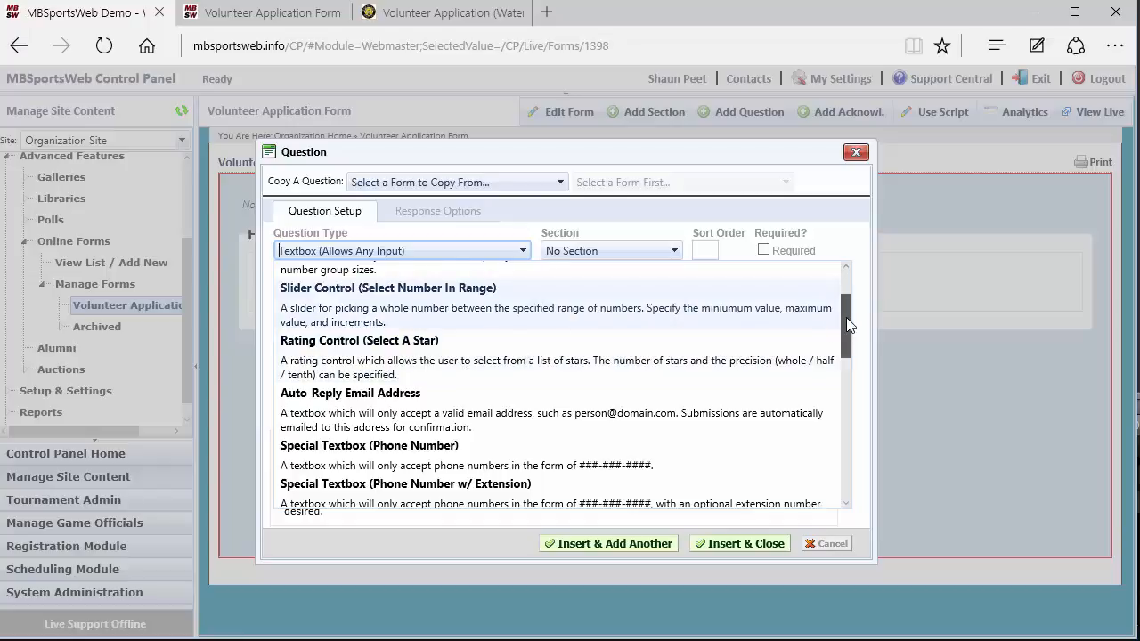
pyautogui.moveTo(846, 317); pyautogui.dragTo(848, 354)
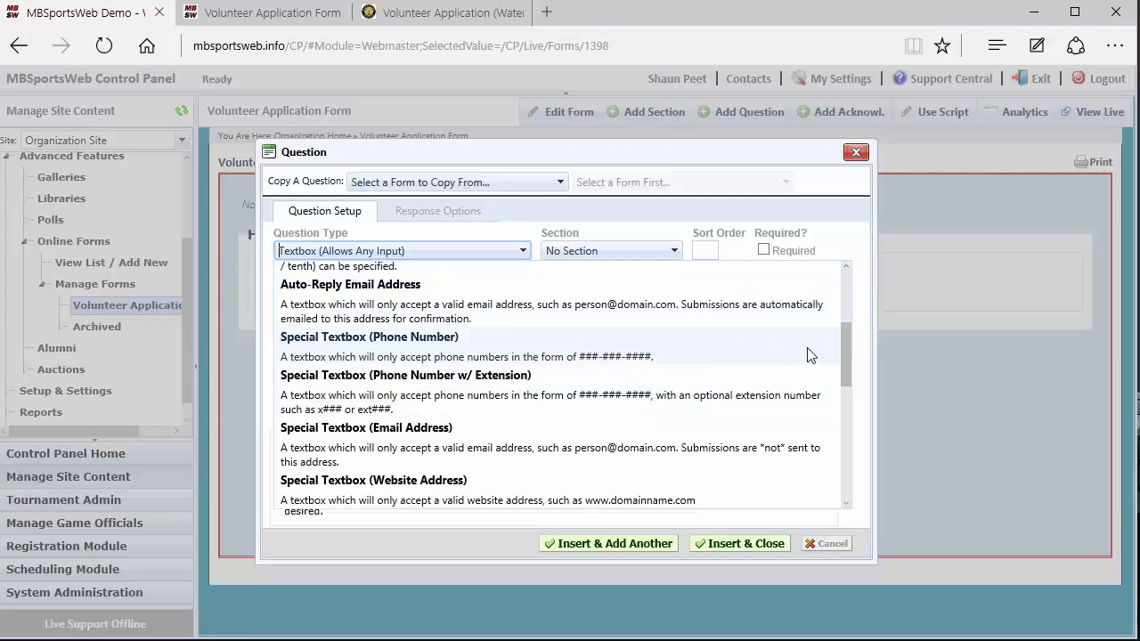
pyautogui.moveTo(847, 339); pyautogui.dragTo(838, 399)
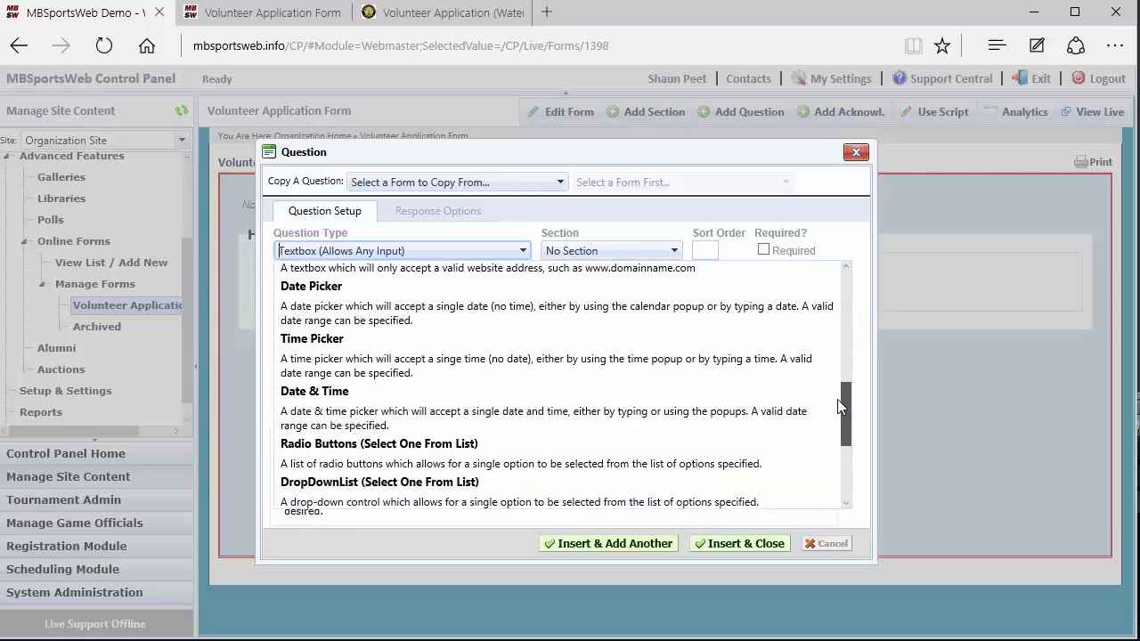
pyautogui.click(373, 307)
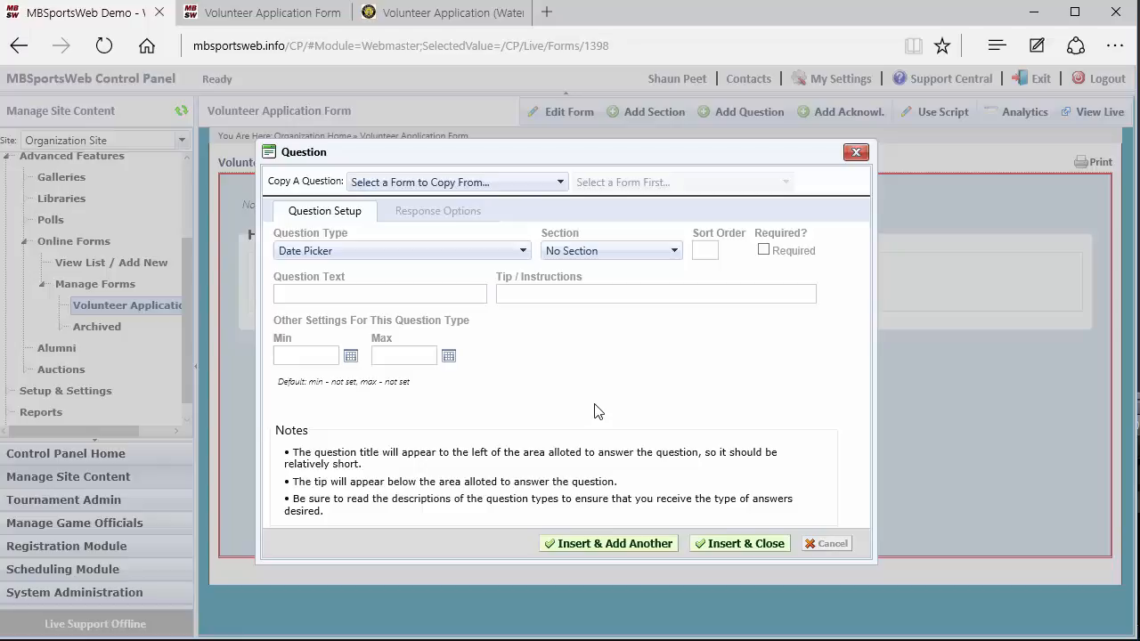
pyautogui.click(489, 252)
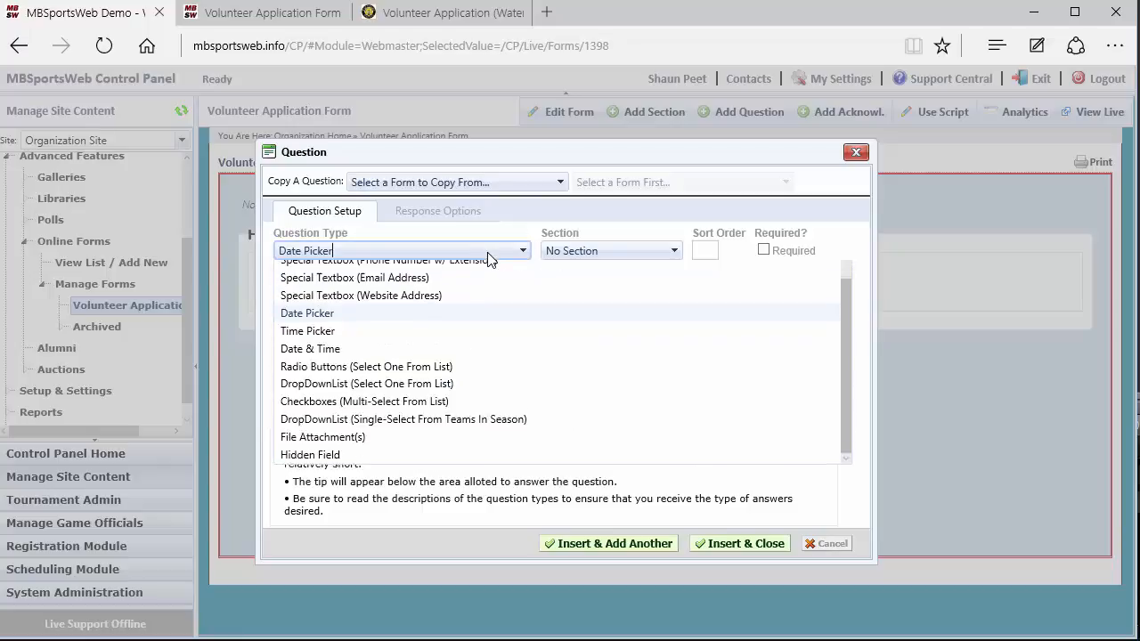
pyautogui.scroll(2, 560, 269)
pyautogui.click(519, 276)
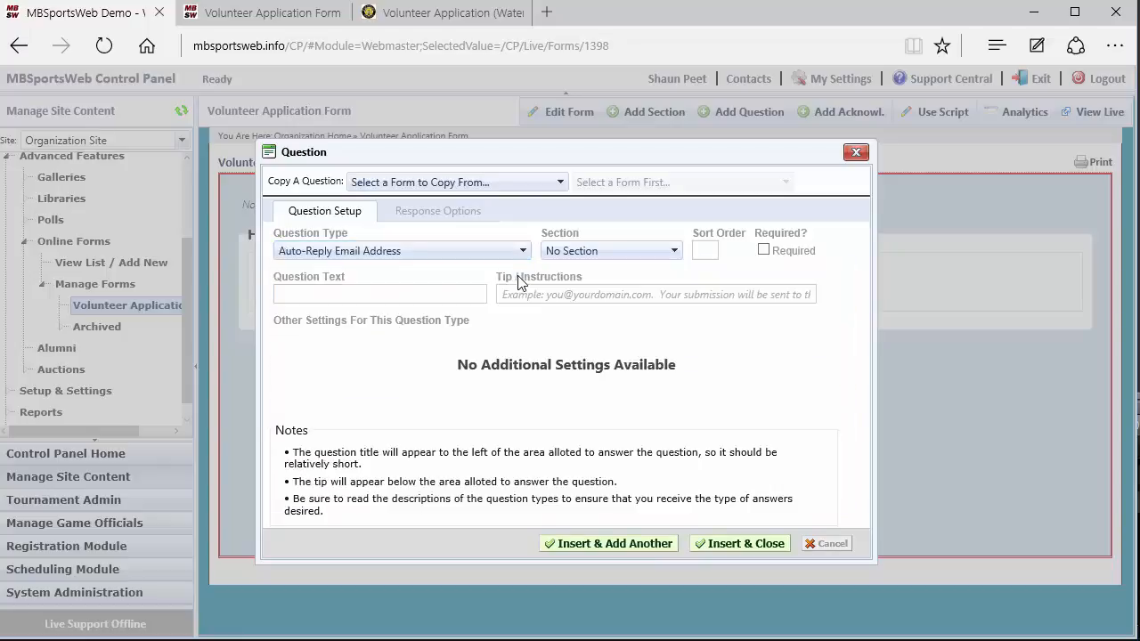
pyautogui.click(501, 253)
pyautogui.scroll(3, 485, 292)
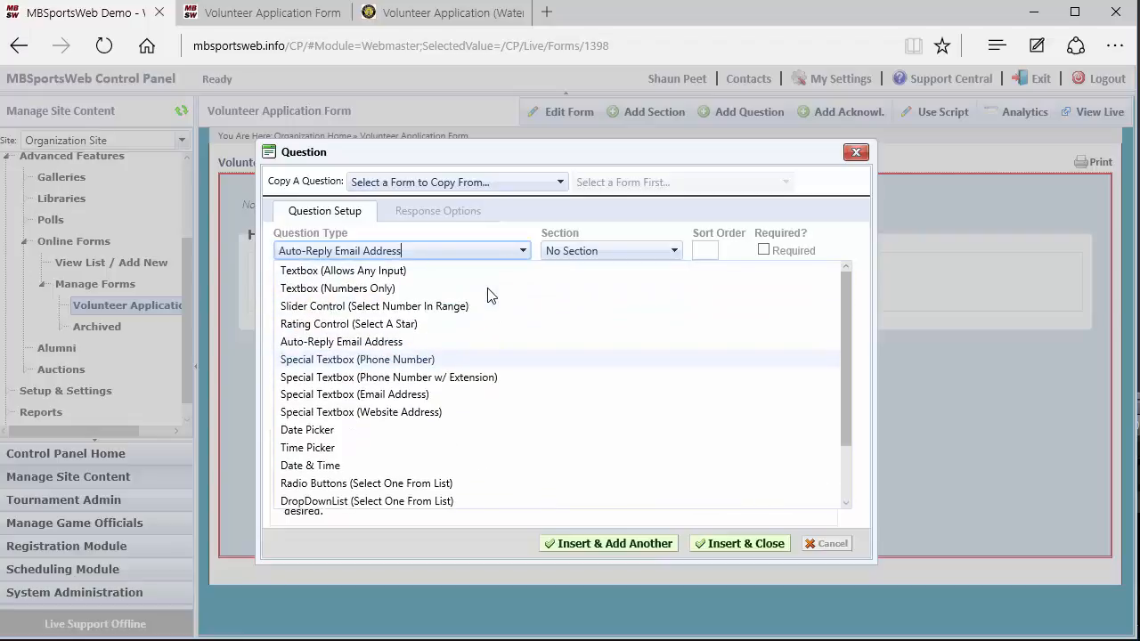
pyautogui.click(448, 271)
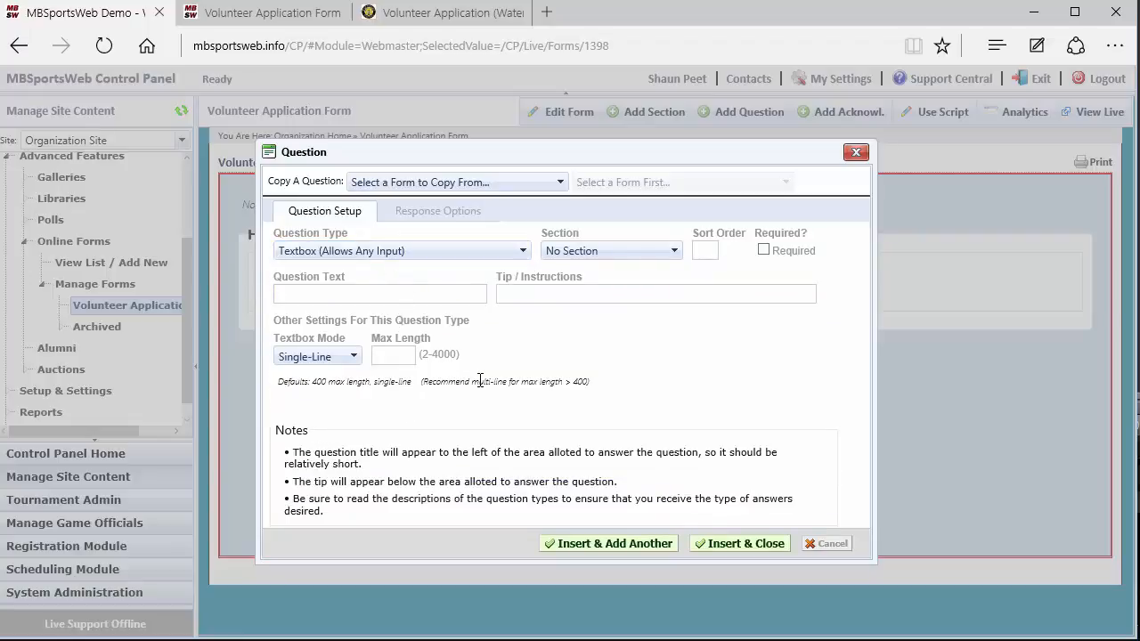
# Step: Set the textbox mode to Single-Line and enter "Name" as the question text
pyautogui.click(349, 360)
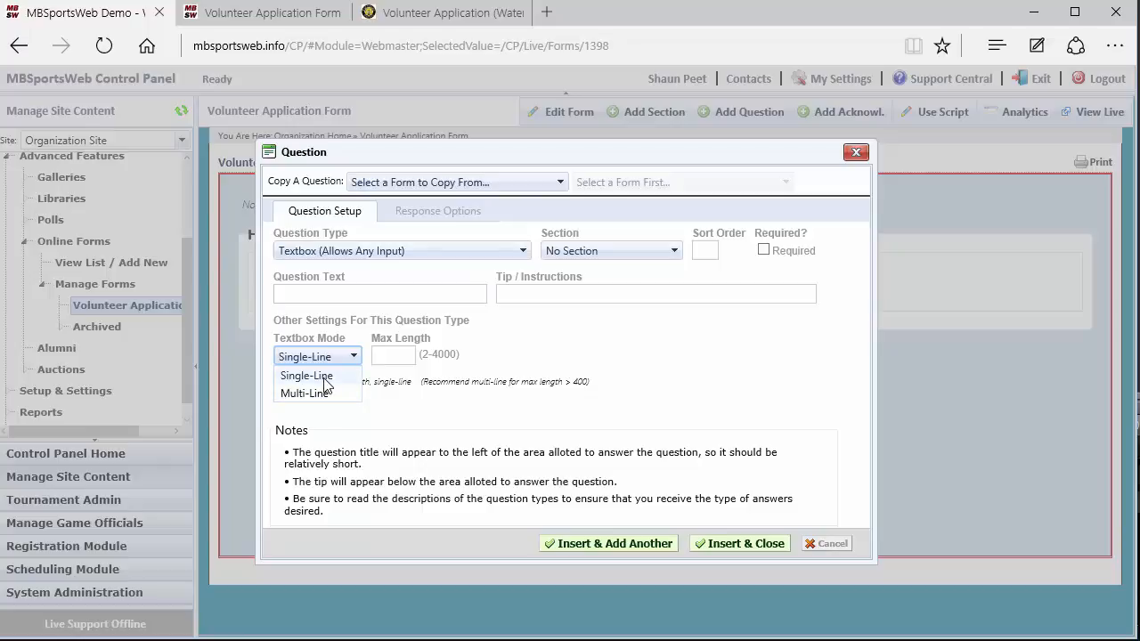
pyautogui.click(324, 380)
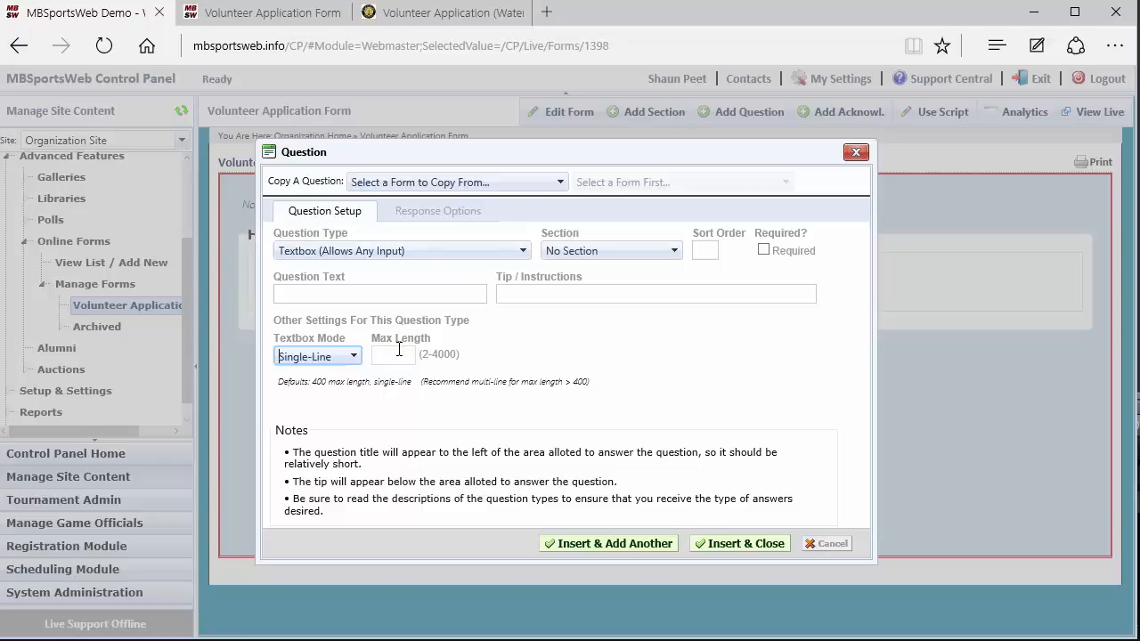
pyautogui.click(406, 296)
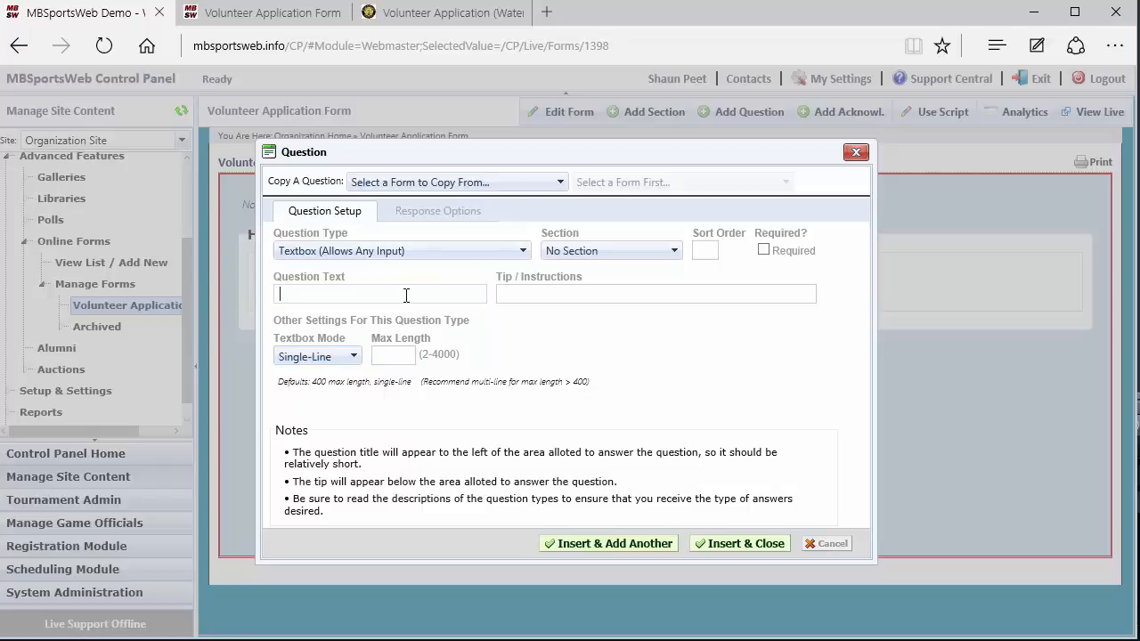
pyautogui.write('Full')
pyautogui.press('BackSpace')
pyautogui.press('BackSpace')
pyautogui.press('BackSpace')
pyautogui.press('BackSpace')
pyautogui.write('Name')
pyautogui.press('Tab')
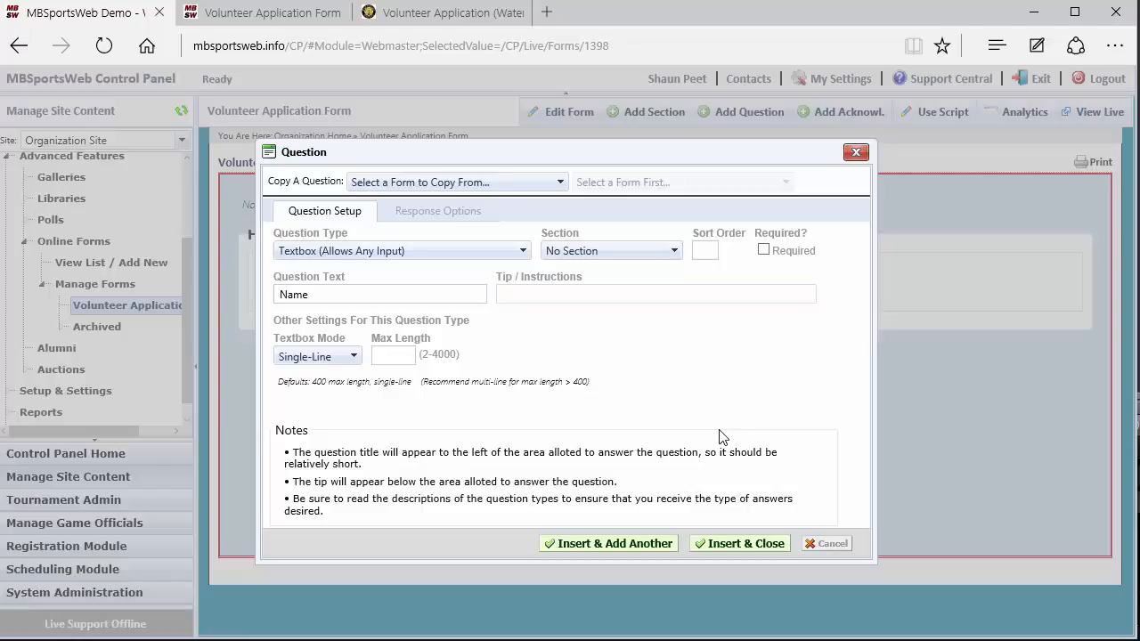
# Step: Replace the question text with "Full Name"
pyautogui.doubleClick(321, 295)
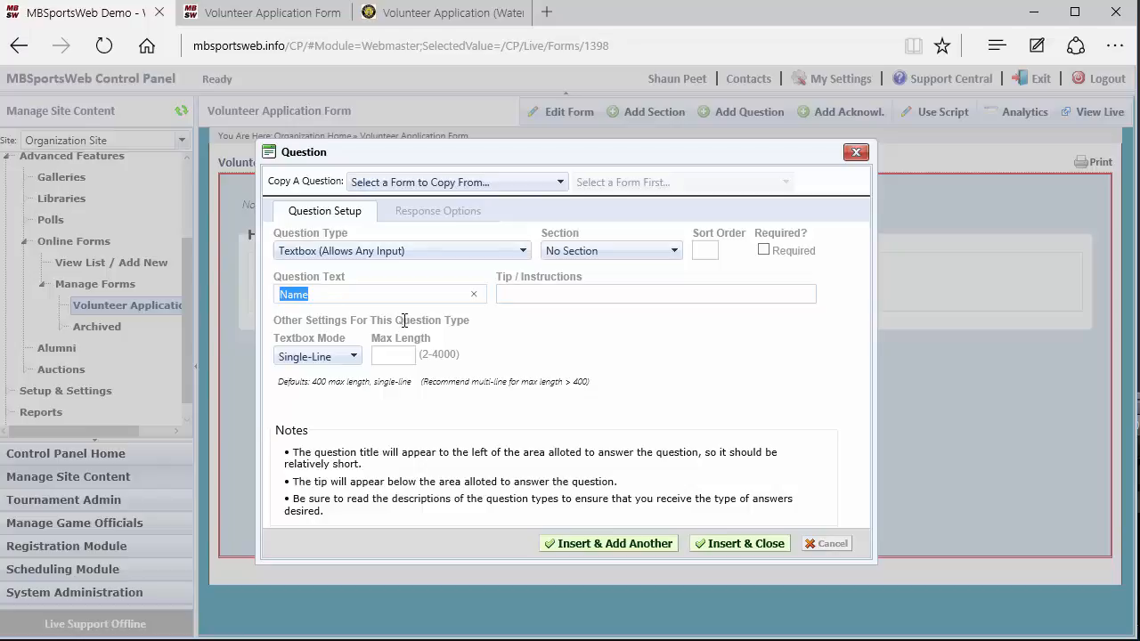
pyautogui.write('FUL')
pyautogui.press('BackSpace')
pyautogui.press('BackSpace')
pyautogui.write('ull Name')
pyautogui.press('Tab')
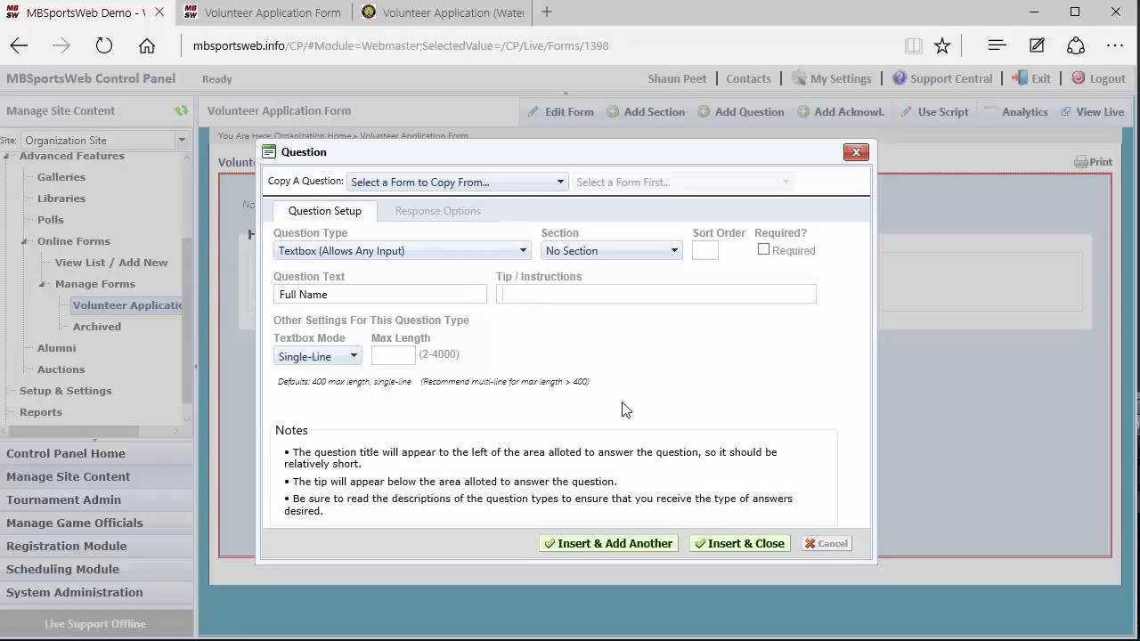
# Step: Set the question's tip to "Please enter your full name..." and insert the question into the form, closing the dialog
pyautogui.write('Please enter your full name...')
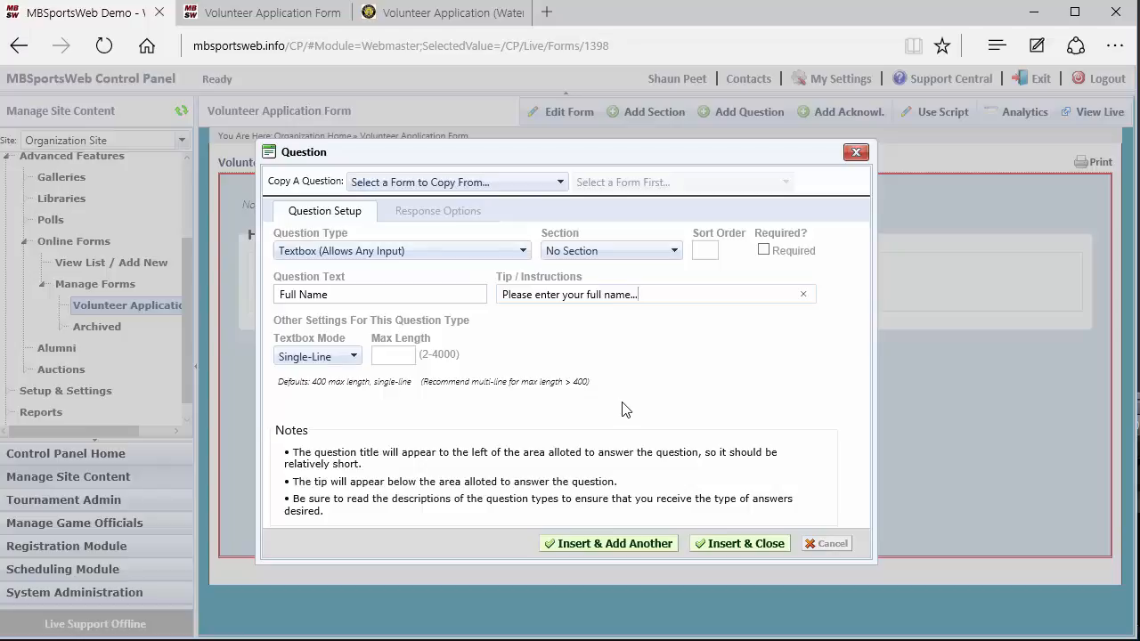
pyautogui.click(713, 250)
pyautogui.click(727, 544)
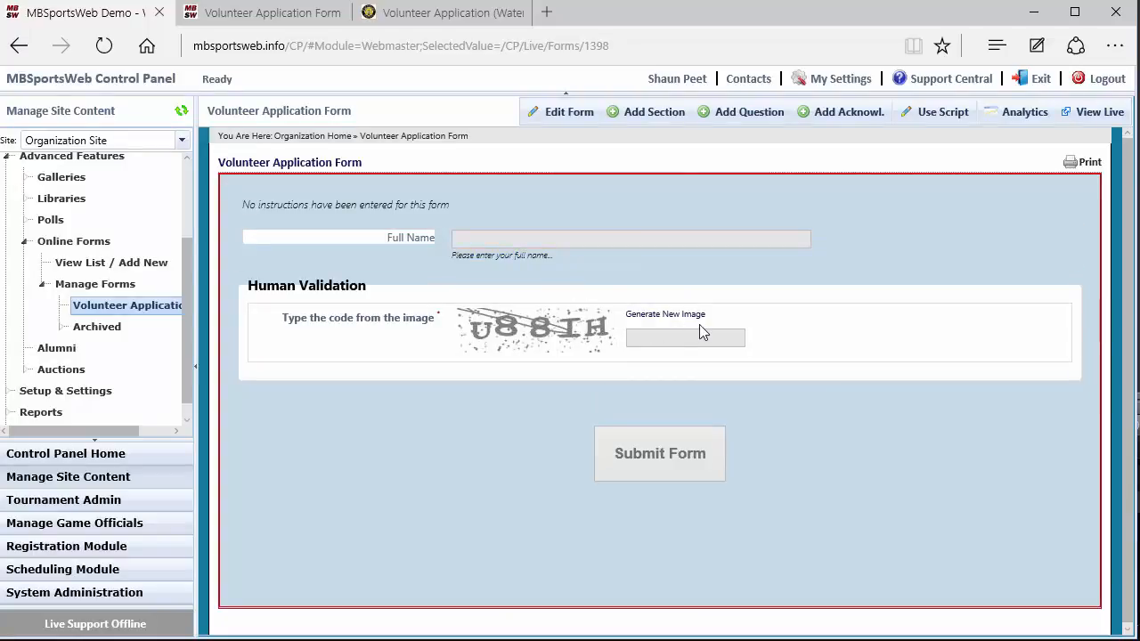
# Step: Start a new question on the form and set its type to Radio Buttons (Select One From List)
pyautogui.click(744, 112)
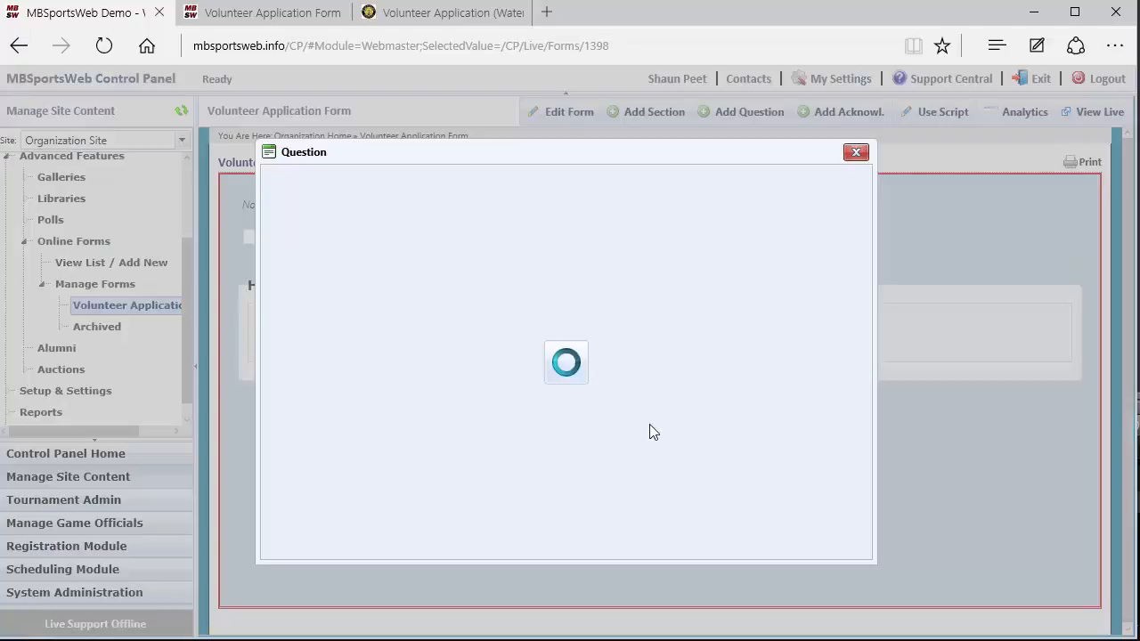
pyautogui.click(381, 253)
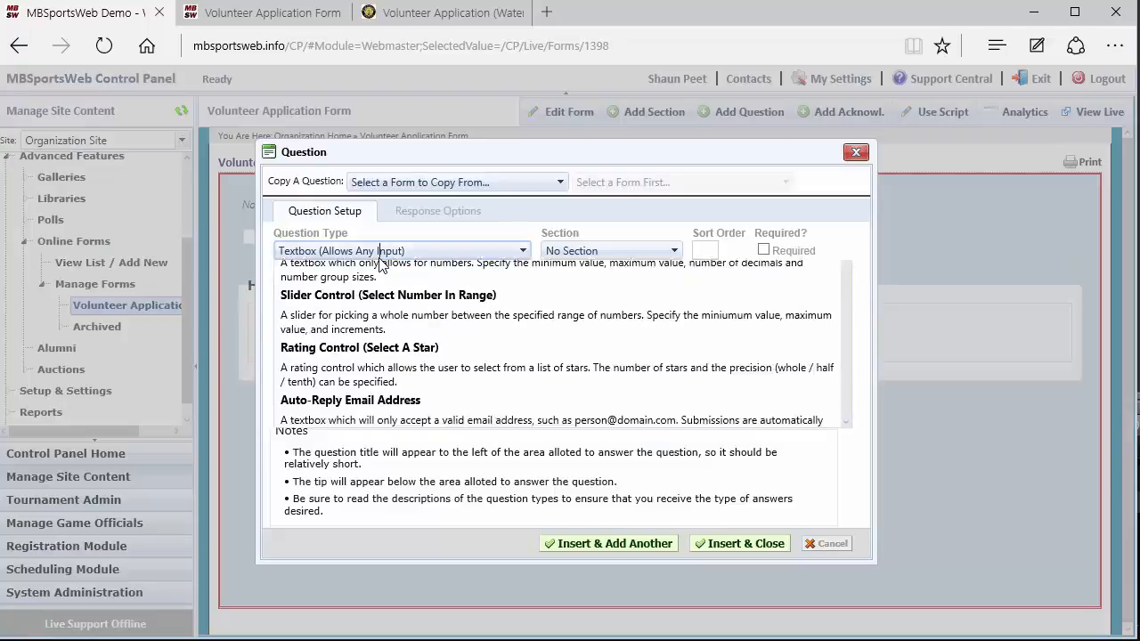
pyautogui.scroll(-5, 410, 392)
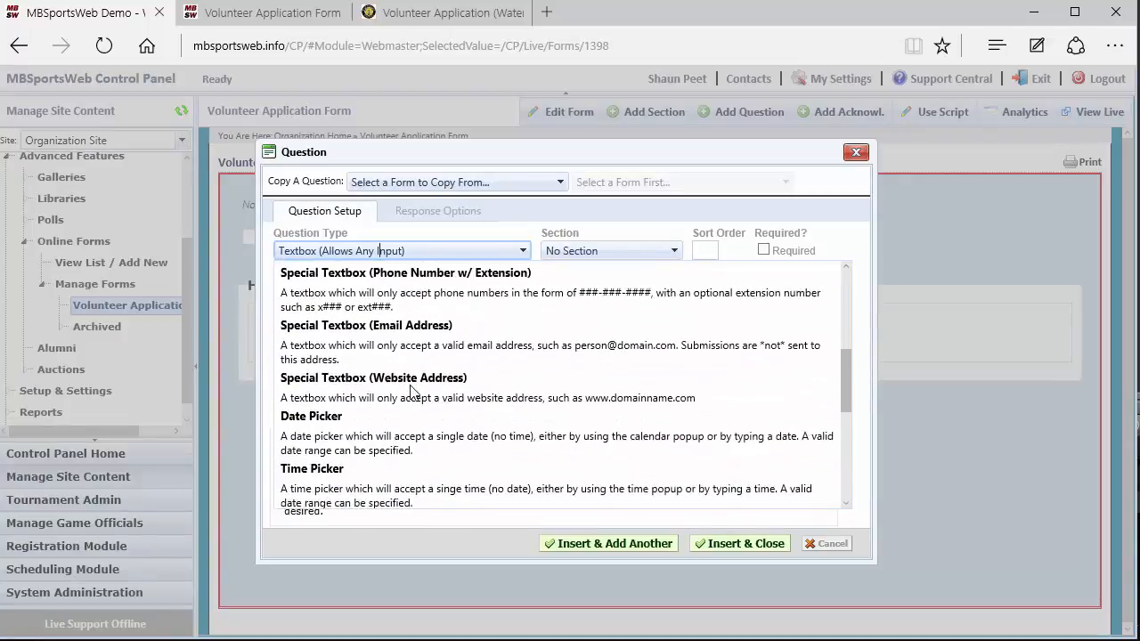
pyautogui.scroll(-3, 410, 391)
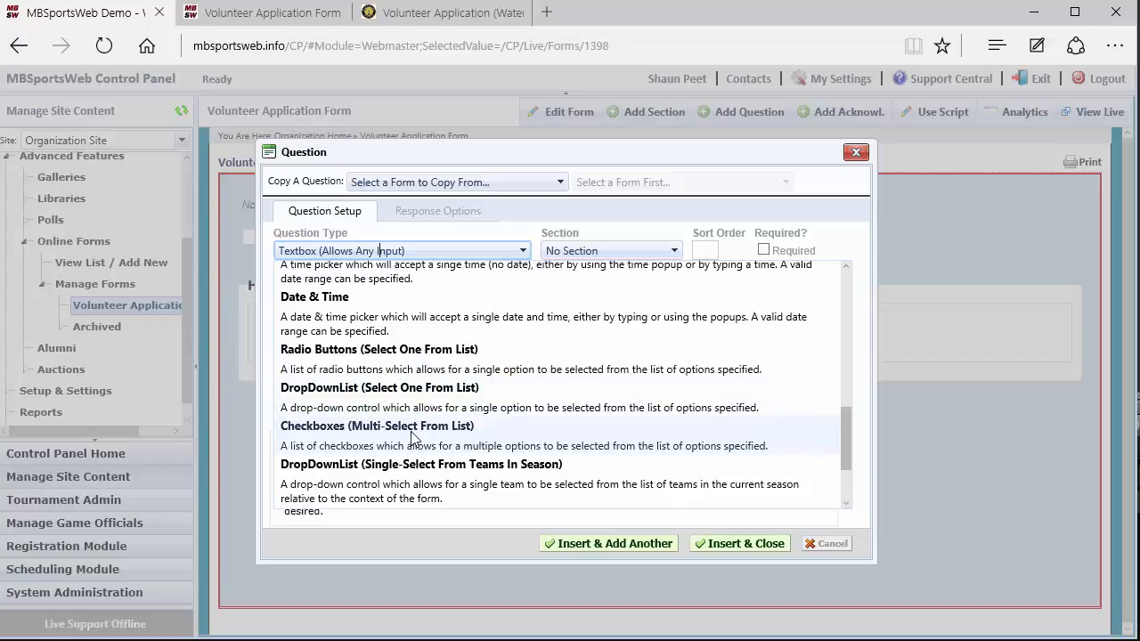
pyautogui.click(389, 365)
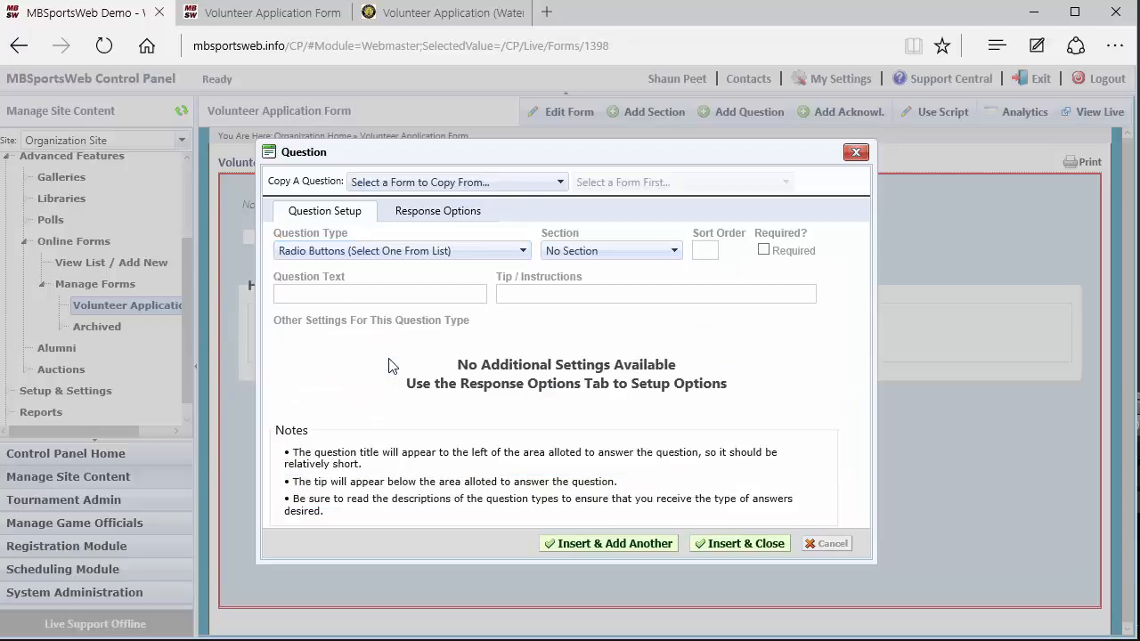
# Step: Enter "Gender" as the radio button question's text
pyautogui.click(424, 216)
pyautogui.click(388, 288)
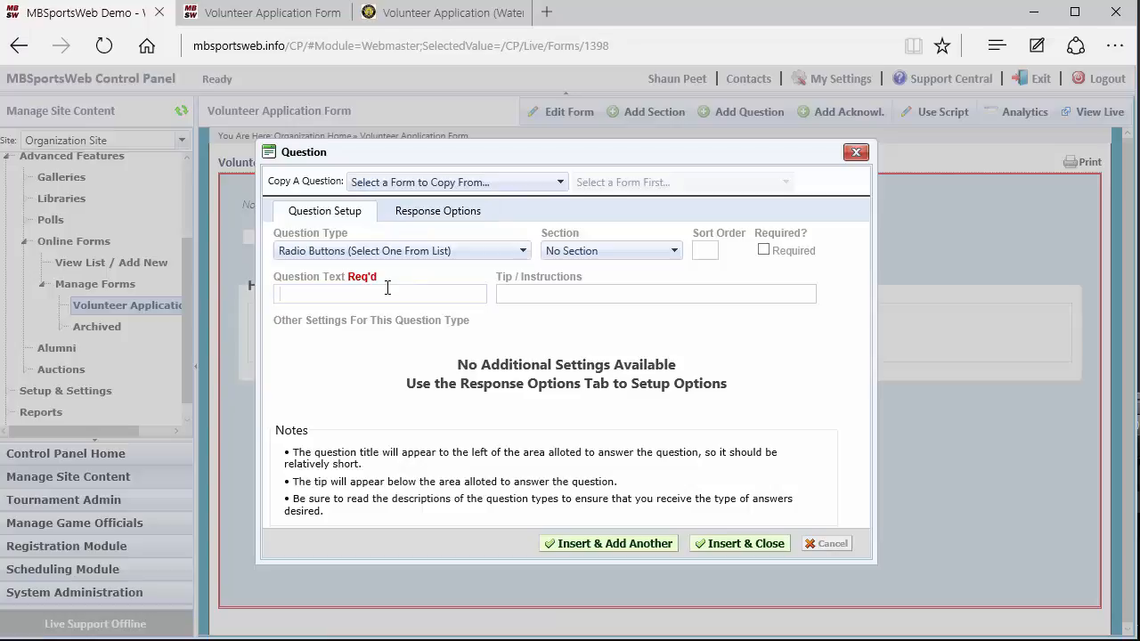
pyautogui.write('Please')
pyautogui.press('BackSpace')
pyautogui.press('BackSpace')
pyautogui.press('BackSpace')
pyautogui.press('BackSpace')
pyautogui.press('BackSpace')
pyautogui.press('BackSpace')
pyautogui.write('Gender')
# Step: Add the response option "Female" to the Gender question with sort order 1 and value F
pyautogui.click(413, 219)
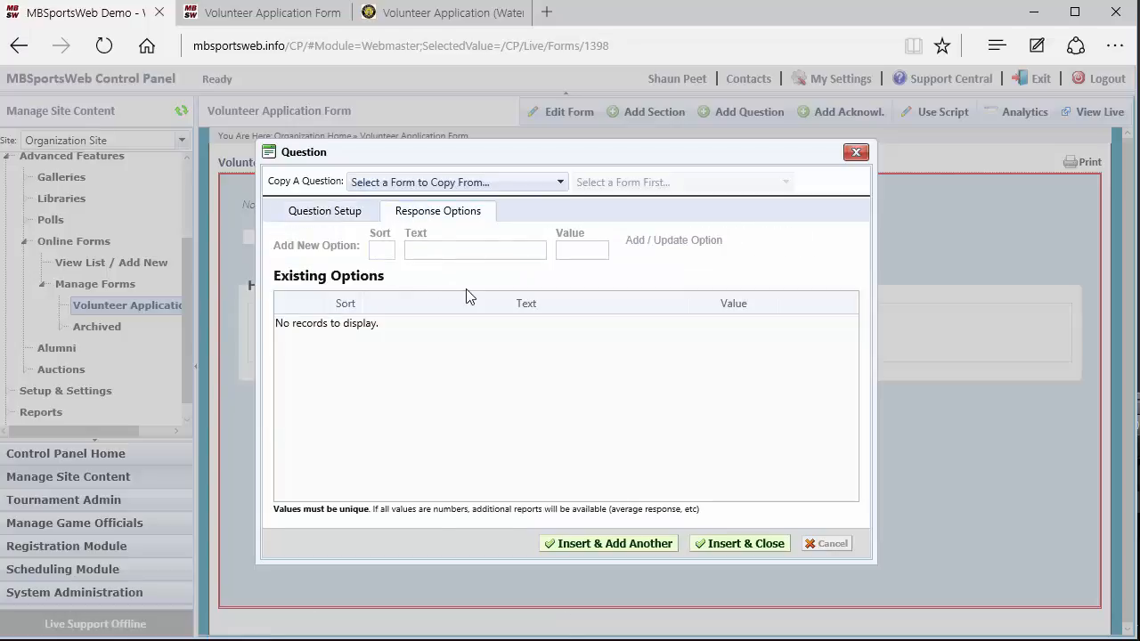
pyautogui.write('1')
pyautogui.click(470, 251)
pyautogui.write('Female')
pyautogui.press('Tab')
pyautogui.write('F')
pyautogui.click(663, 250)
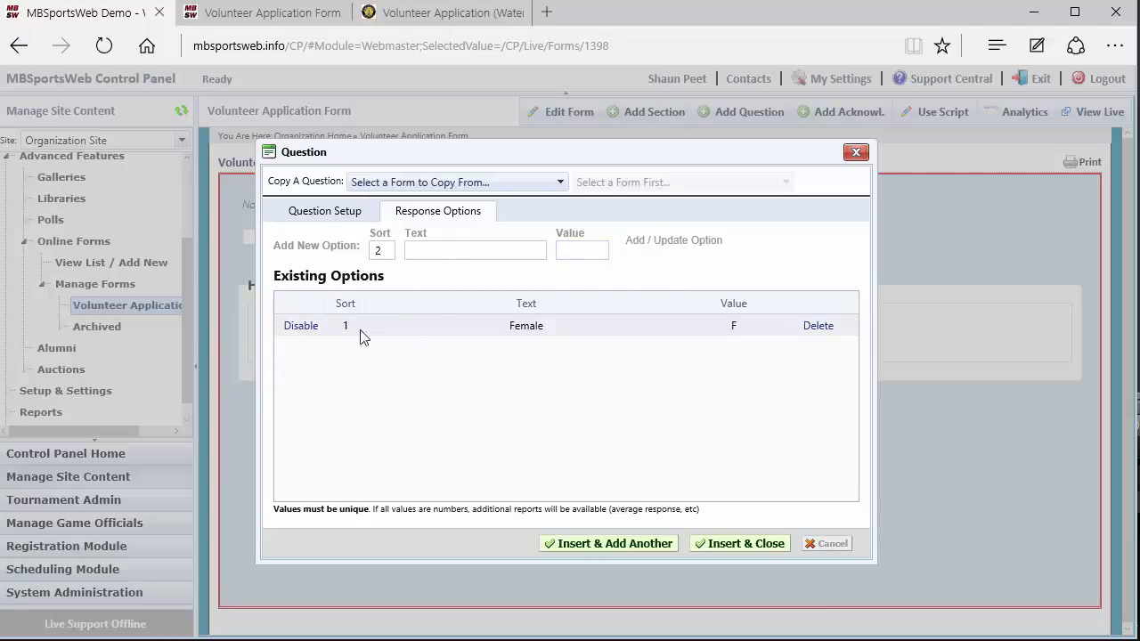
# Step: Add the response option "Male" with value M, then insert the Gender question into the form and close the dialog
pyautogui.click(448, 250)
pyautogui.write('Male')
pyautogui.press('Tab')
pyautogui.write('M')
pyautogui.click(692, 246)
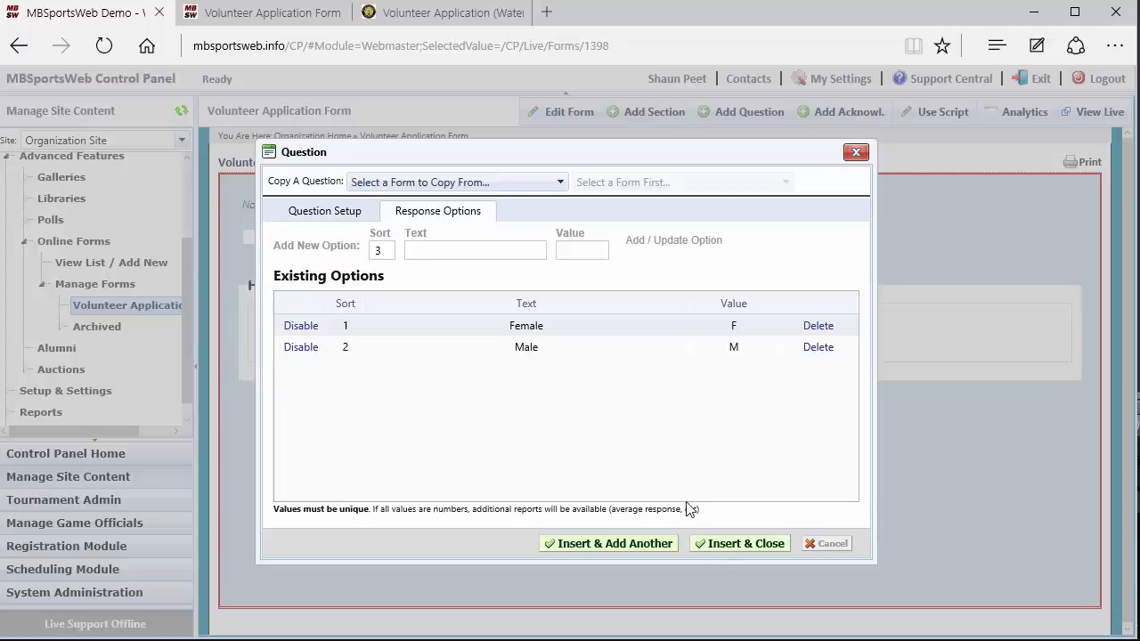
pyautogui.click(726, 545)
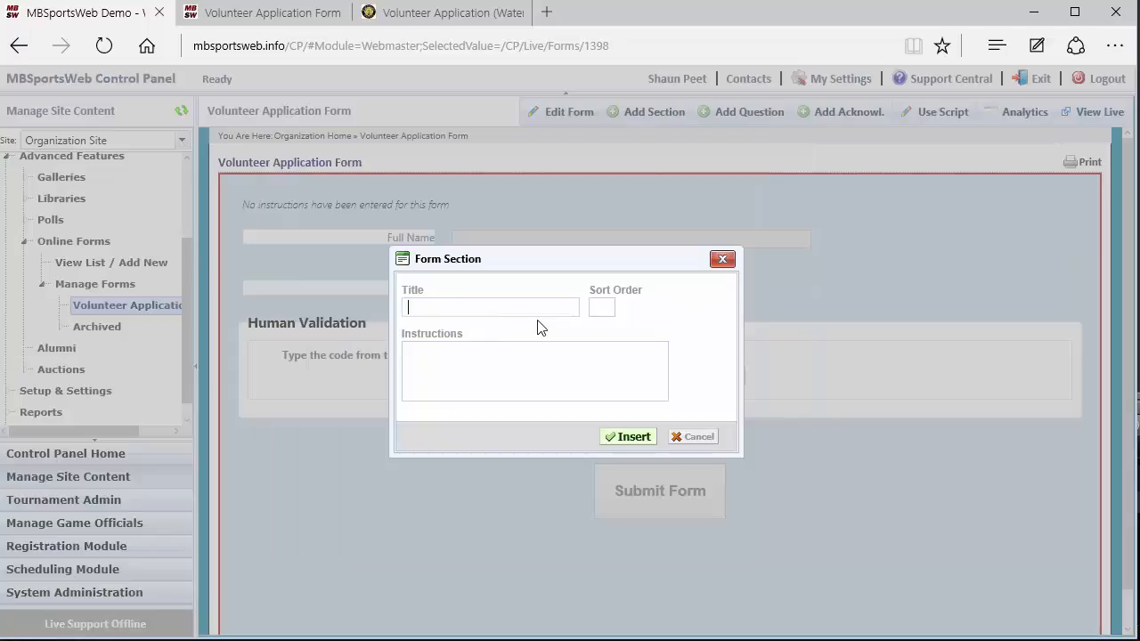
# Step: Add a form section titled "A Section" with sort order 1, leaving its instructions blank
pyautogui.write('S')
pyautogui.press('BackSpace')
pyautogui.write('A Section')
pyautogui.press('Tab')
pyautogui.write('1')
pyautogui.click(562, 356)
pyautogui.click(614, 439)
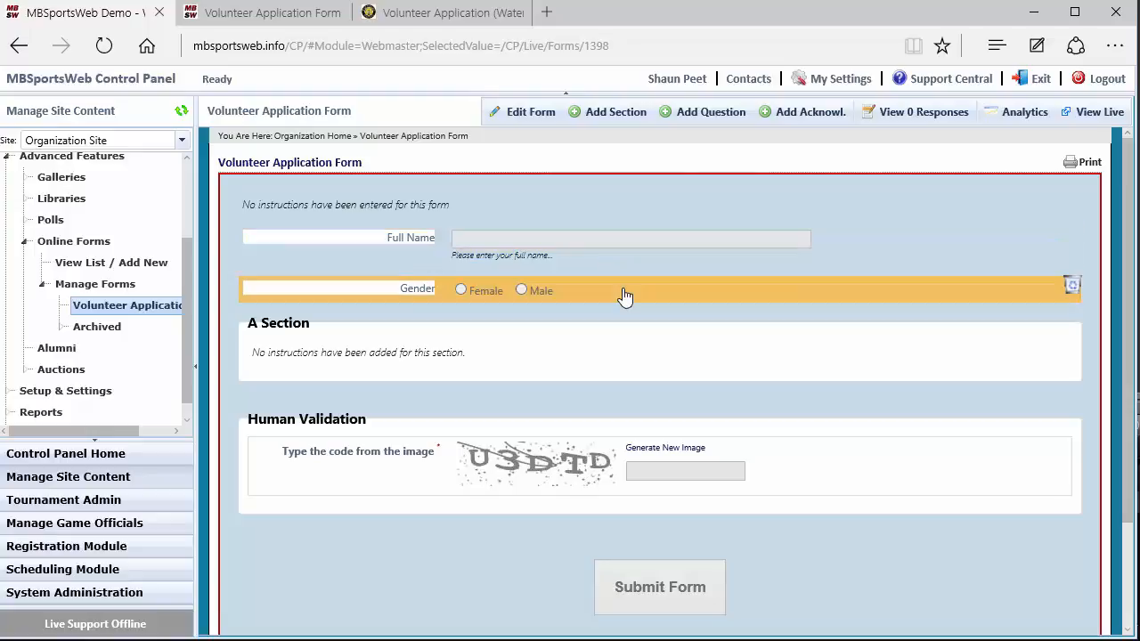
# Step: Assign the Full Name question to A Section with sort order 1, make it required, and save the update
pyautogui.click(620, 242)
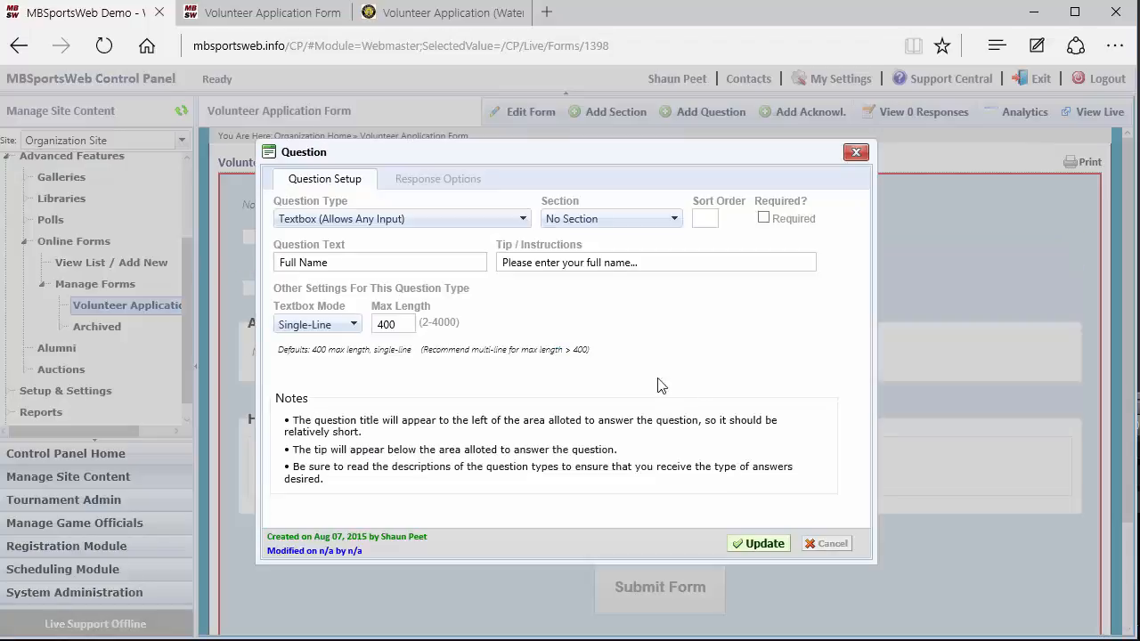
pyautogui.click(613, 222)
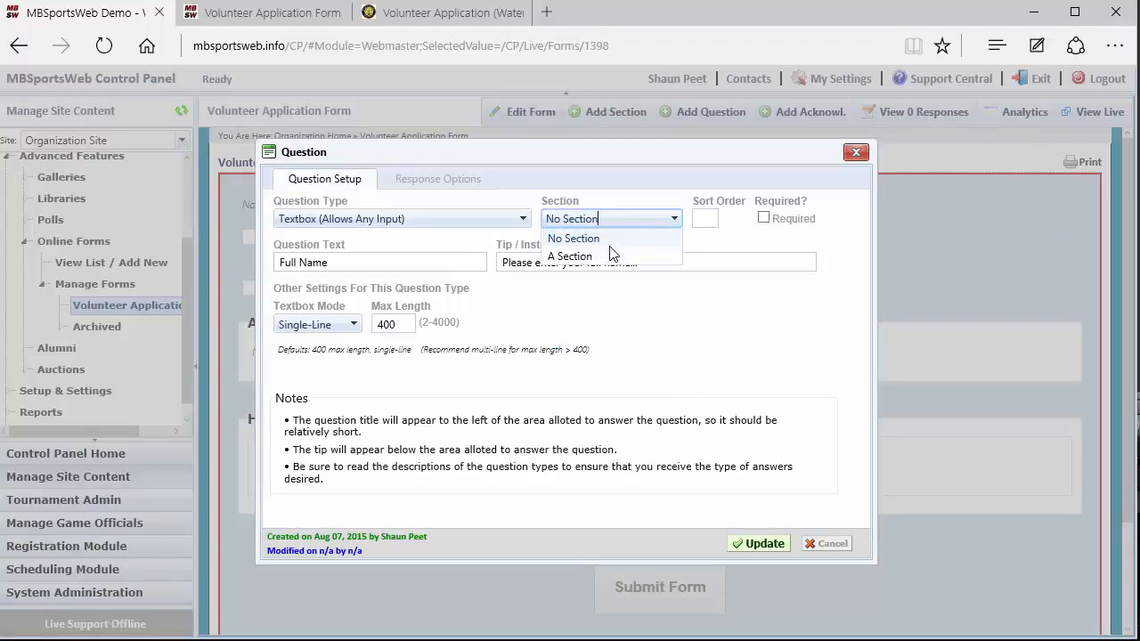
pyautogui.click(611, 257)
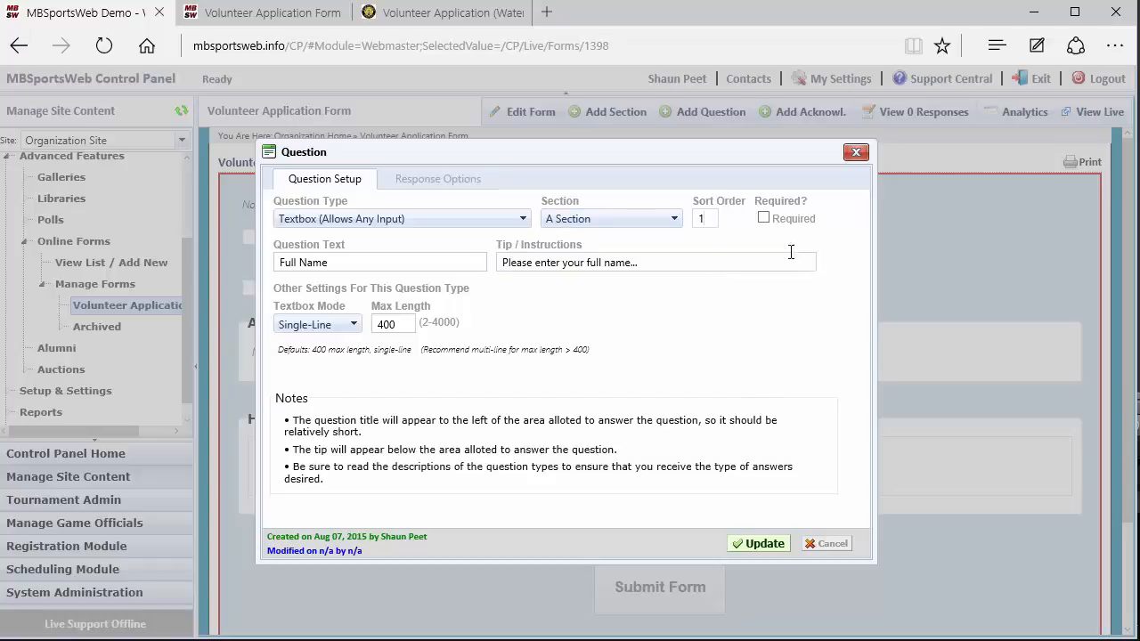
pyautogui.click(763, 218)
pyautogui.click(763, 544)
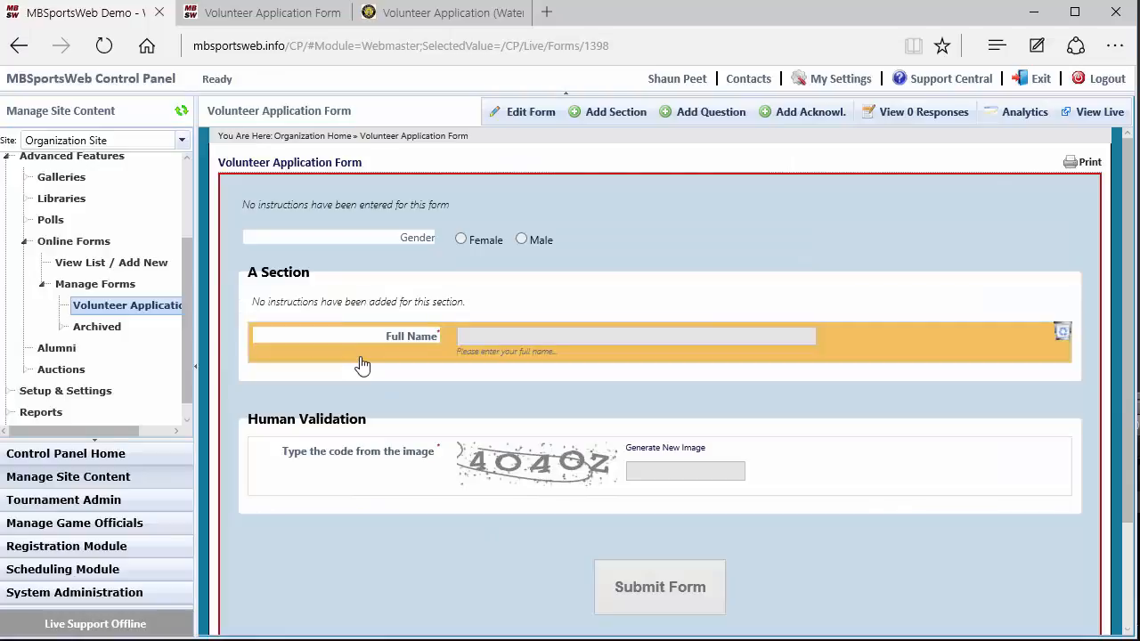
# Step: Make the Gender question required, assign it to A Section with sort order 2, and save the update
pyautogui.click(631, 240)
pyautogui.click(763, 218)
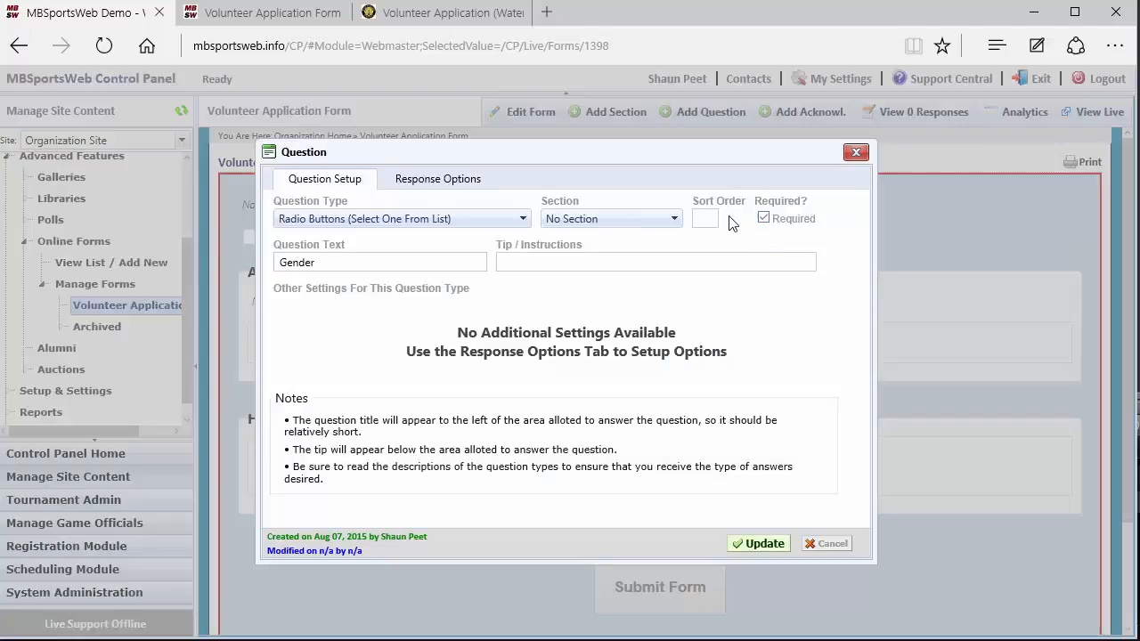
pyautogui.click(704, 219)
pyautogui.write('2')
pyautogui.click(603, 219)
pyautogui.click(592, 254)
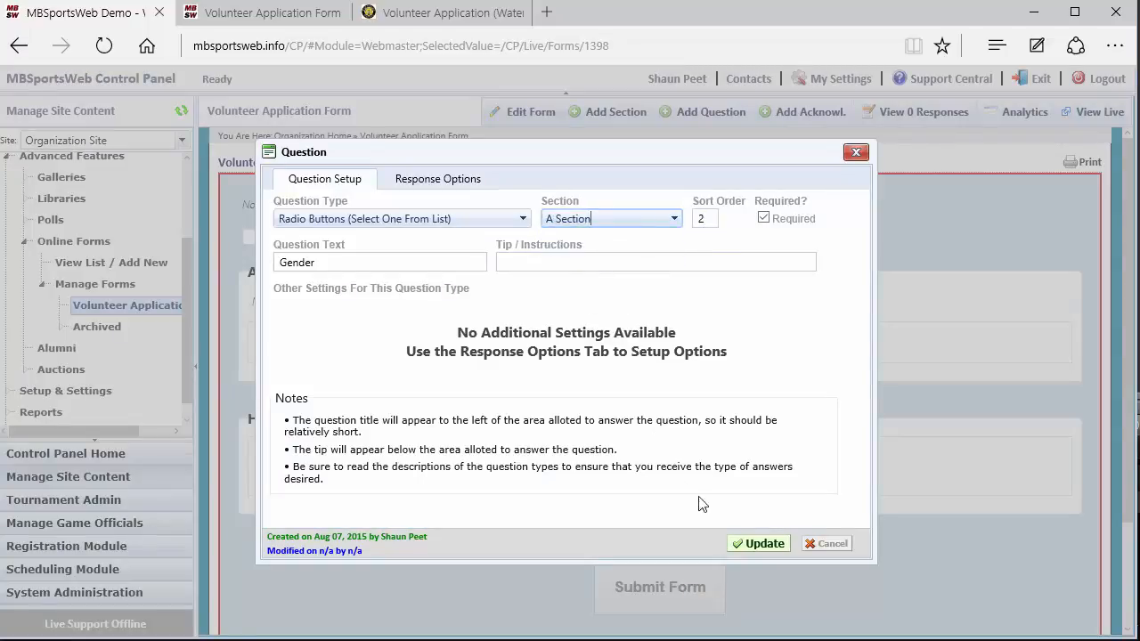
pyautogui.click(759, 544)
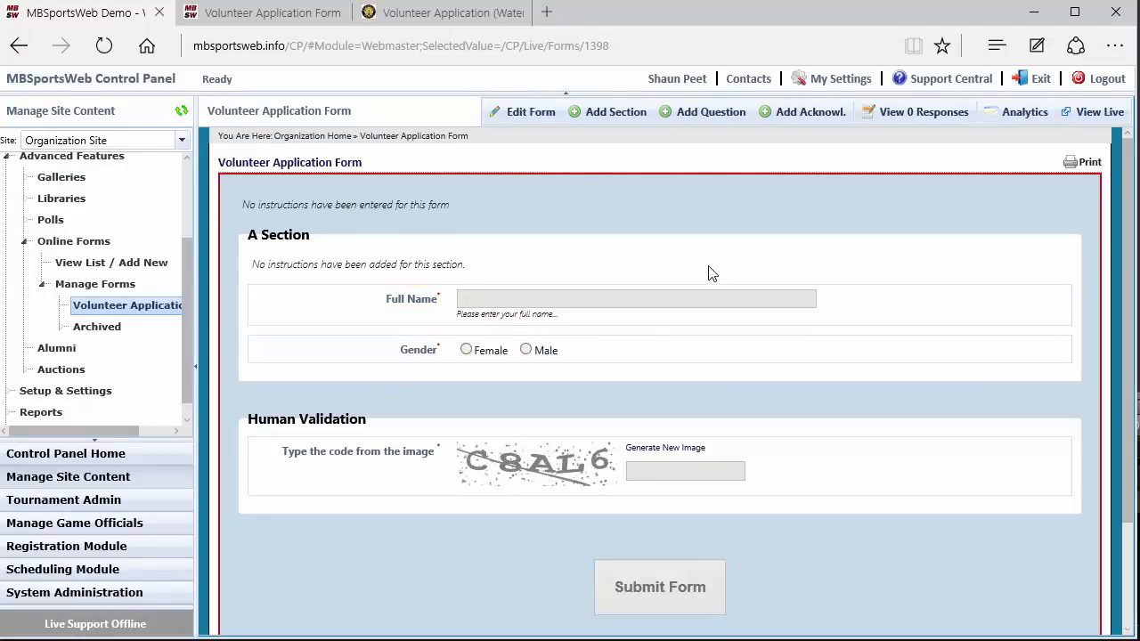
# Step: Add a required acknowledgement with the content "ja;sdlgk ja;slkj ;laskj g;alsk jd" and the default checkbox text
pyautogui.click(803, 114)
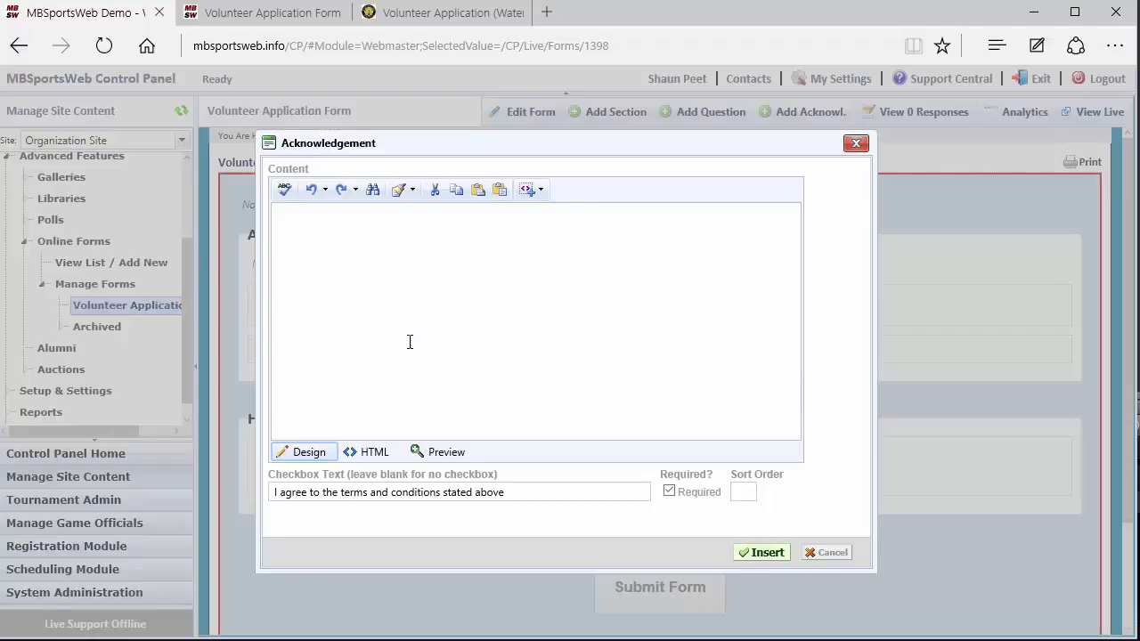
pyautogui.click(315, 216)
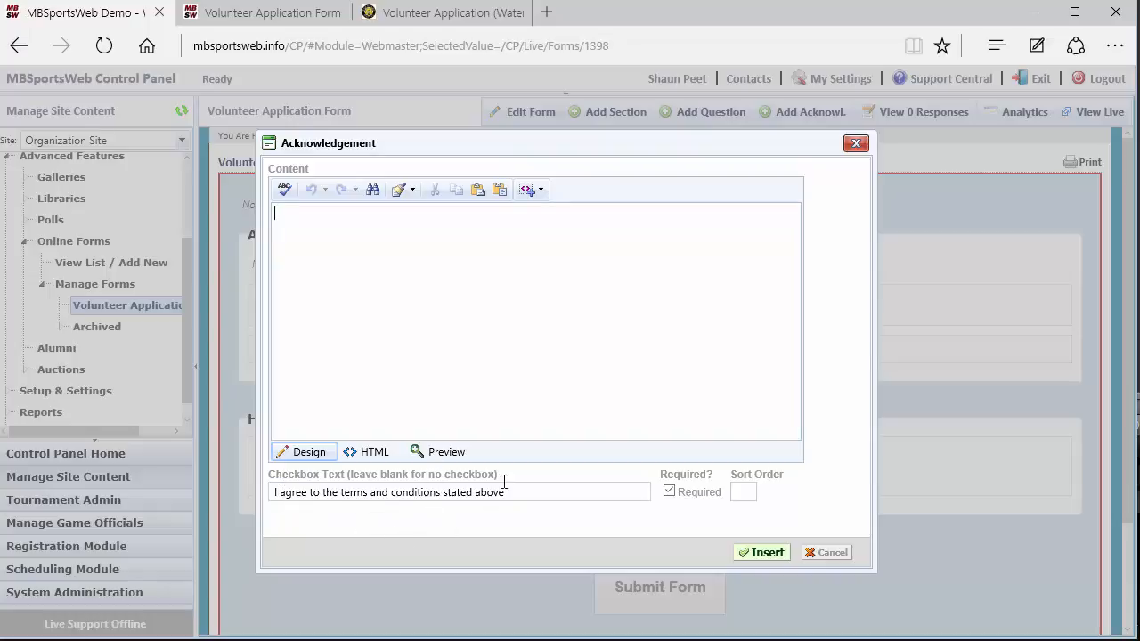
pyautogui.write('ja;sdlgk ja;slkj ;laskj g;alsk jd')
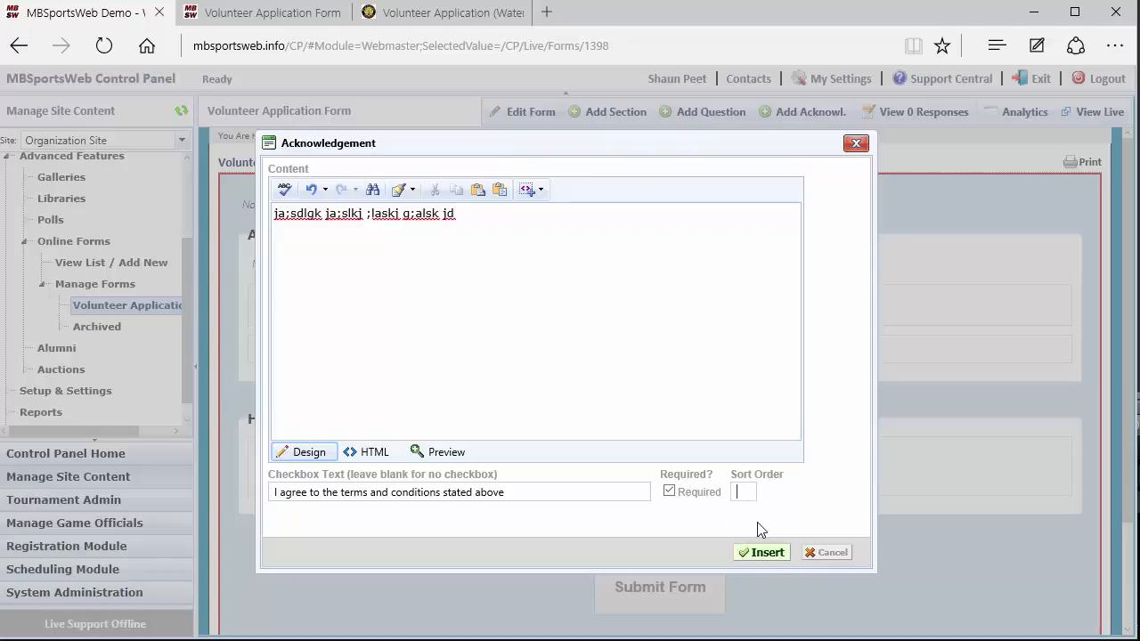
pyautogui.click(763, 553)
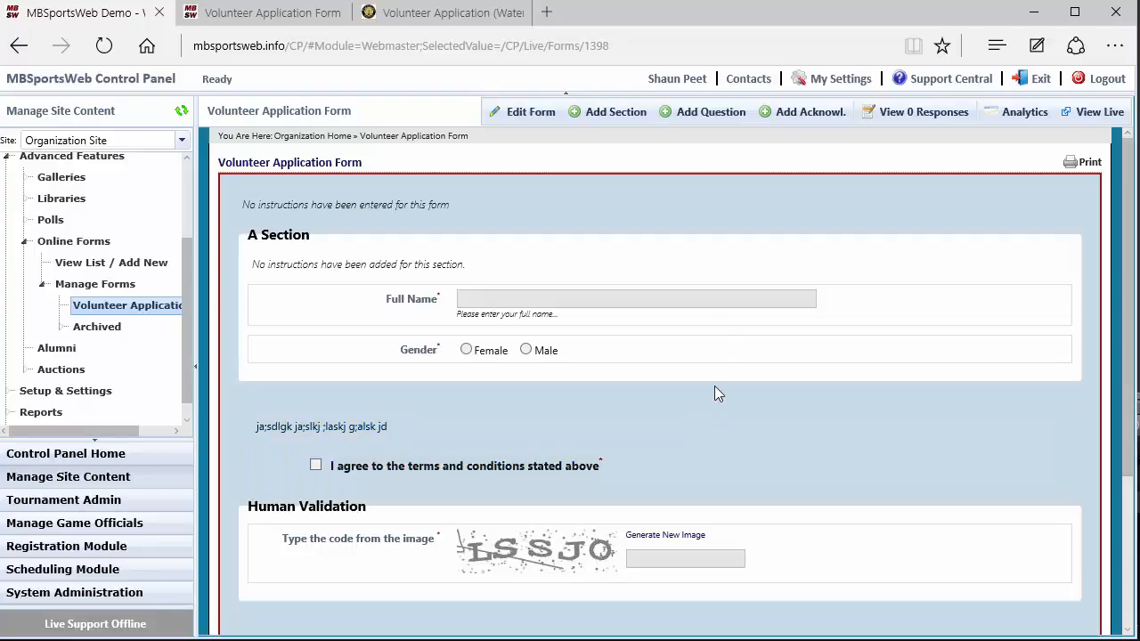
# Step: Start a second acknowledgement with sort order 0 and clear its checkbox text
pyautogui.click(804, 114)
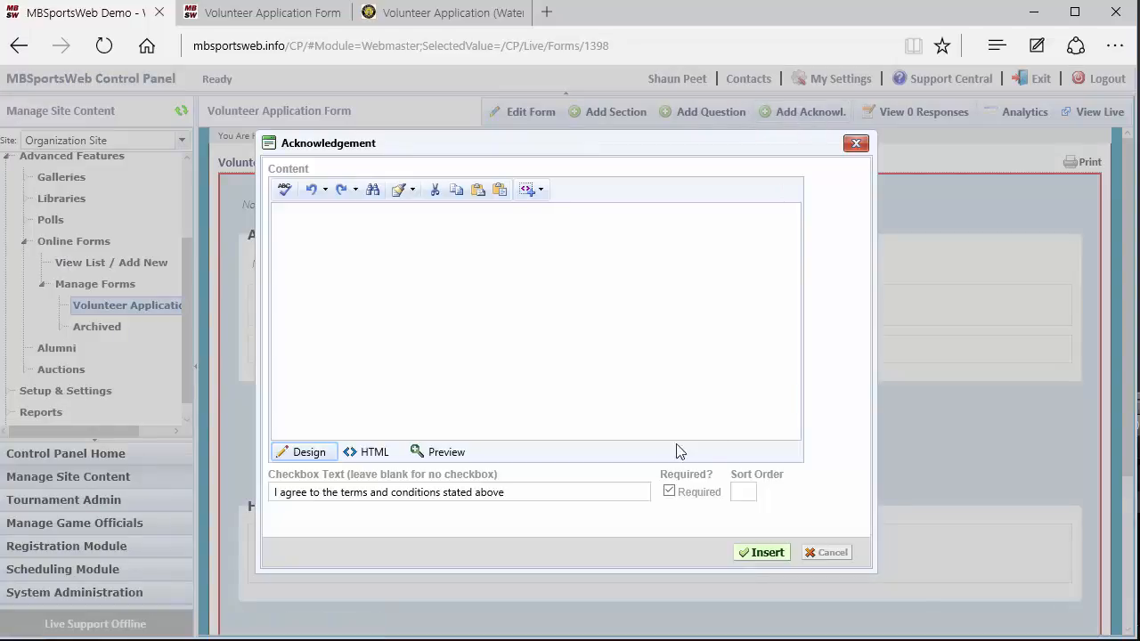
pyautogui.click(753, 493)
pyautogui.moveTo(560, 501); pyautogui.dragTo(270, 501)
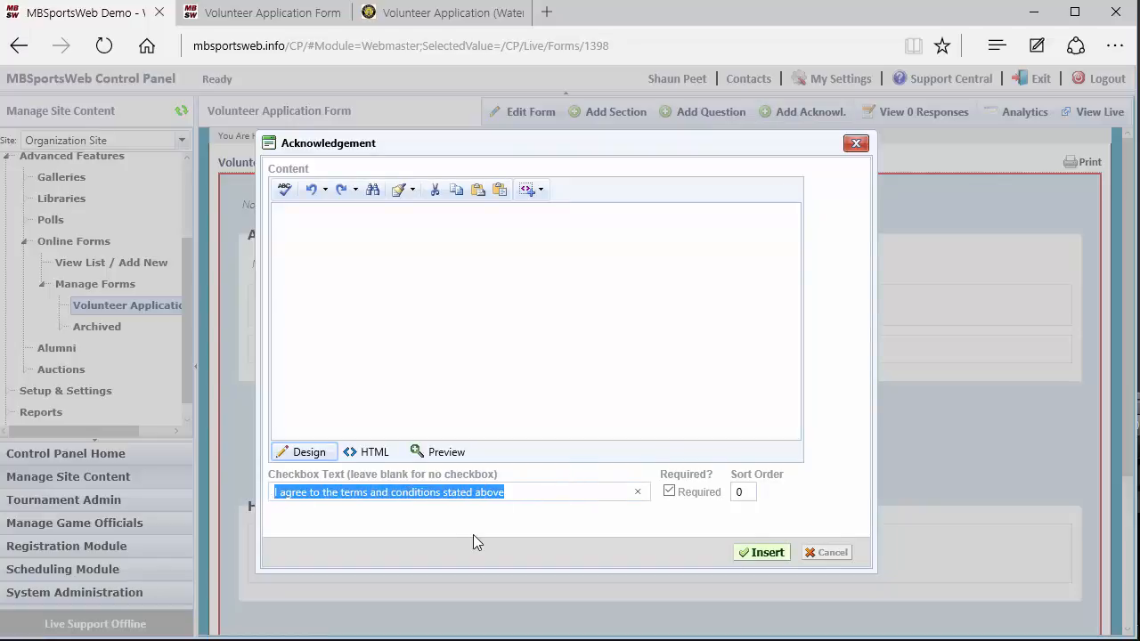
pyautogui.press('BackSpace')
# Step: Enter "laksj ;laksjd glj laskdj", "aslkja sldgk" and "aslkjasldkgjasd" on separate lines as content, make the acknowledgement not required, and insert it
pyautogui.click(507, 309)
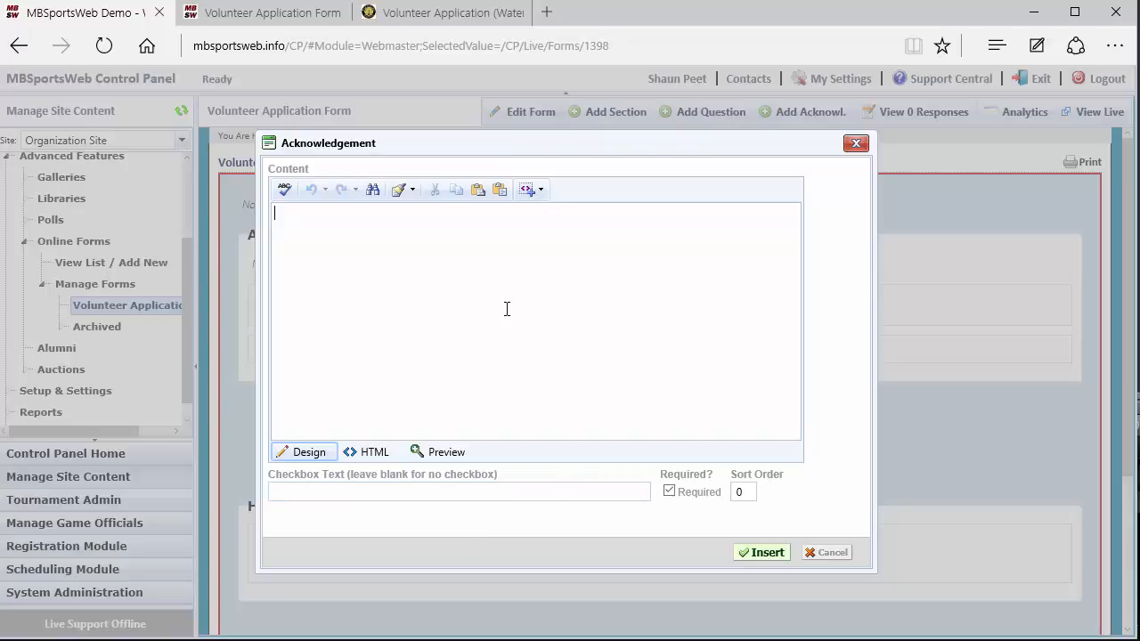
pyautogui.write('laksj ;laksjd glj laskdj')
pyautogui.press('Return')
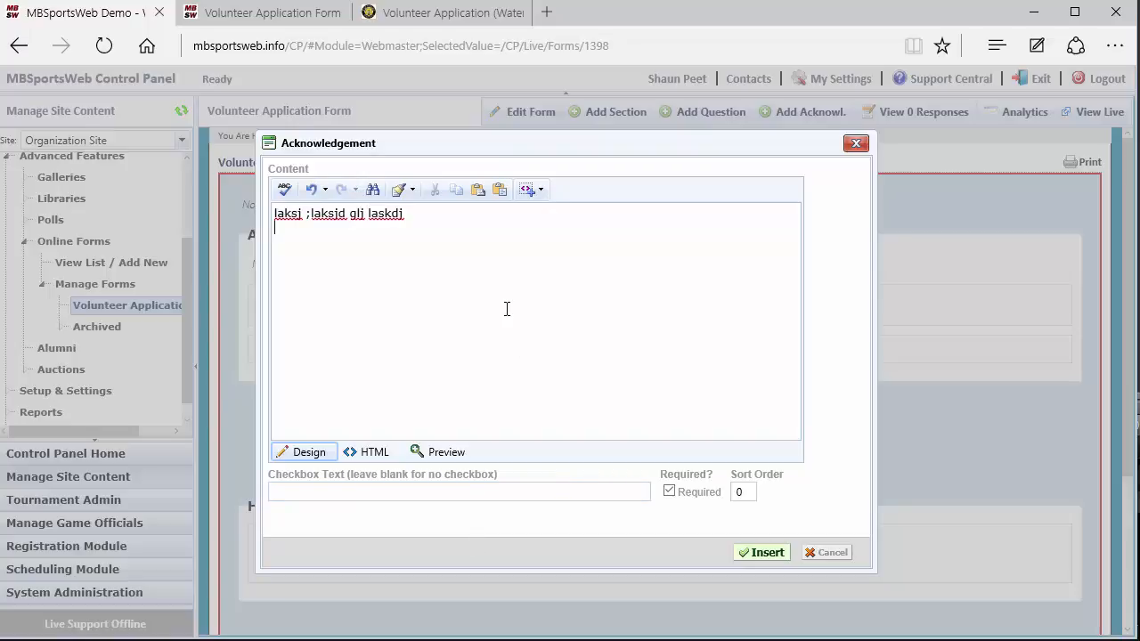
pyautogui.write('aslkja sldgk')
pyautogui.press('Return')
pyautogui.press('Return')
pyautogui.write('aslkjasldkgjasd')
pyautogui.press('Return')
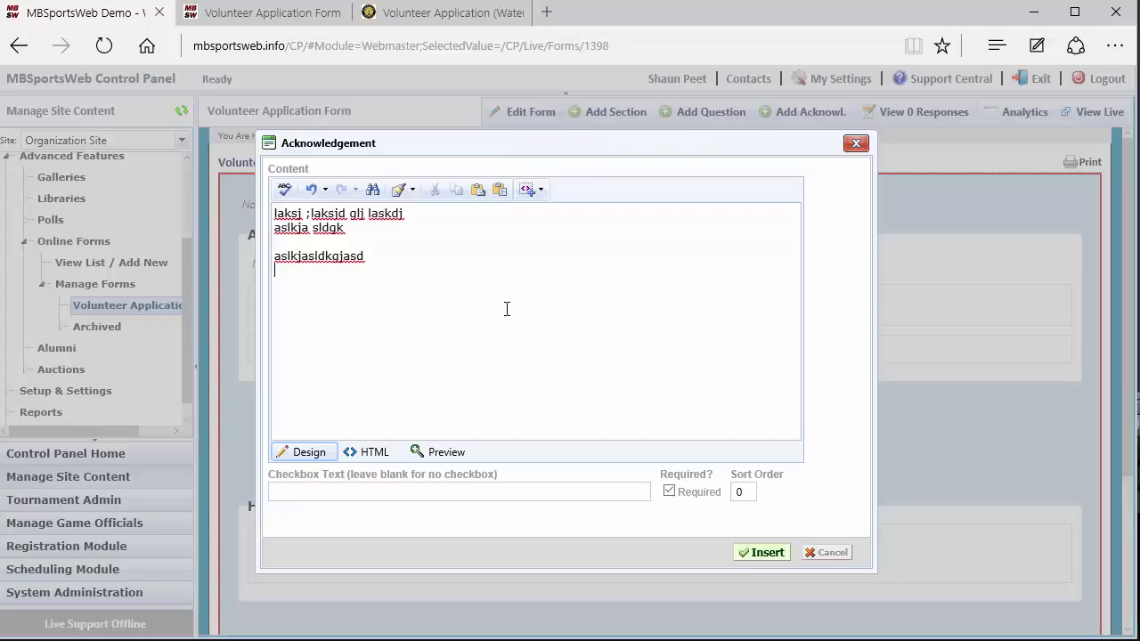
pyautogui.click(670, 492)
pyautogui.click(759, 553)
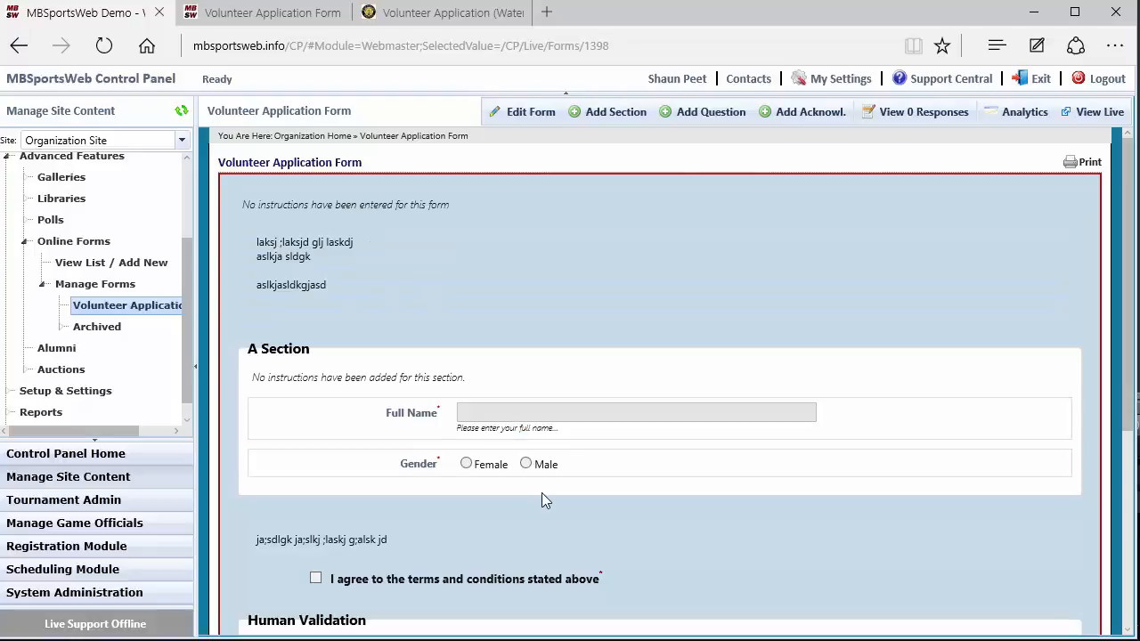
# Step: Review the whole form, view the Waterloo Wolves Volunteer Application page for comparison, and return to the control panel
pyautogui.scroll(-4, 542, 493)
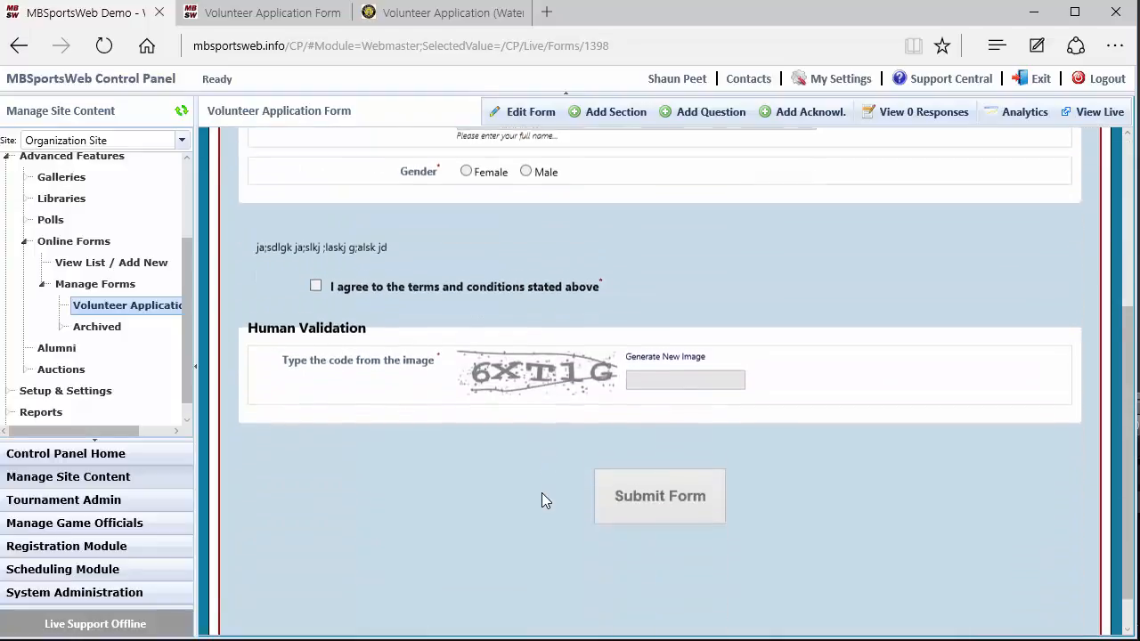
pyautogui.scroll(3, 542, 492)
pyautogui.scroll(1, 542, 495)
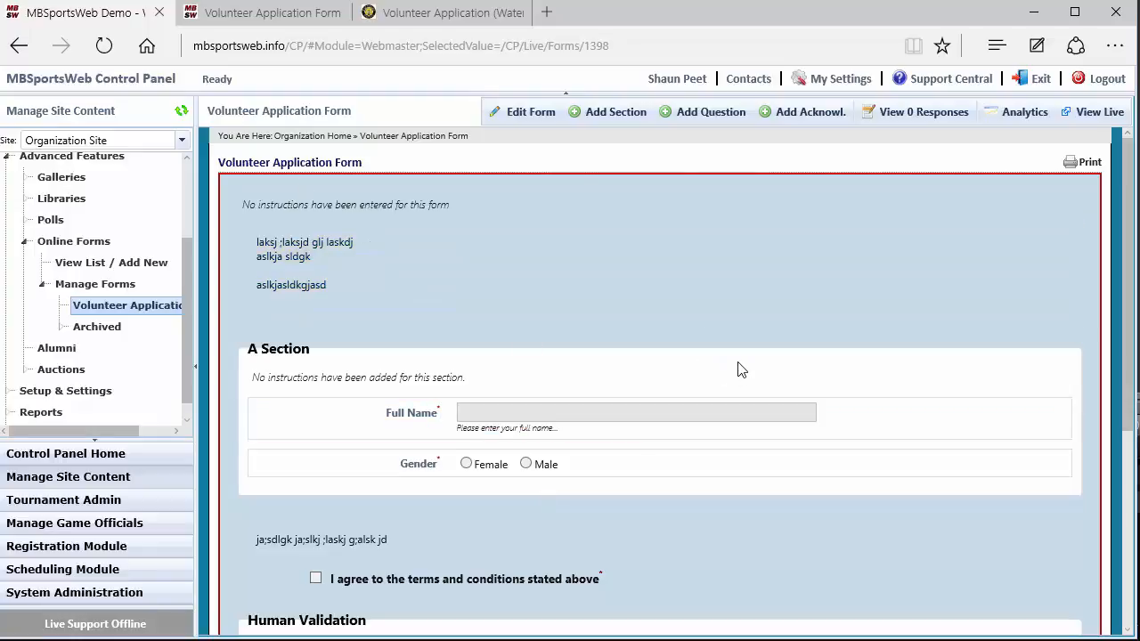
pyautogui.click(428, 13)
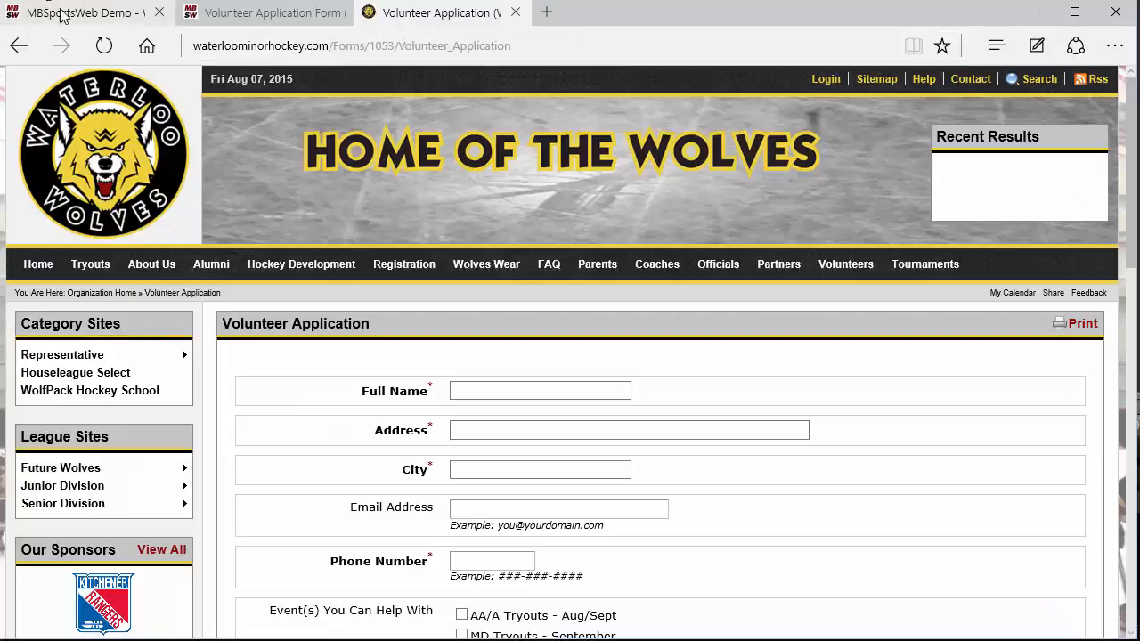
pyautogui.click(31, 16)
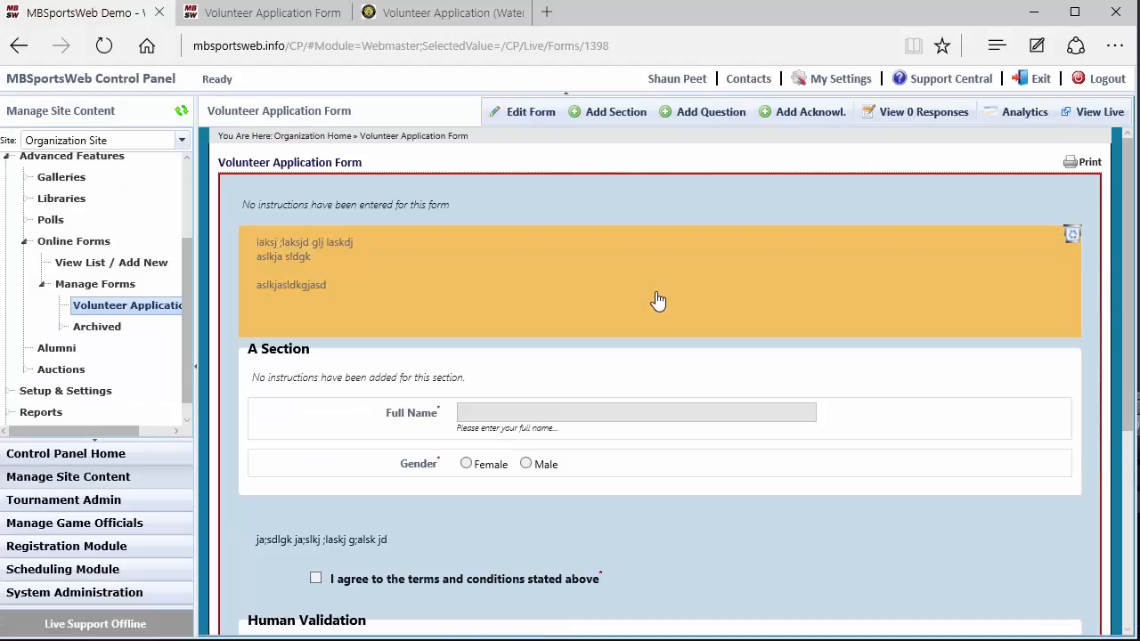
# Step: Delete the acknowledgement above A Section and the Full Name and Gender questions from the form, confirming each deletion
pyautogui.click(1073, 235)
pyautogui.click(507, 354)
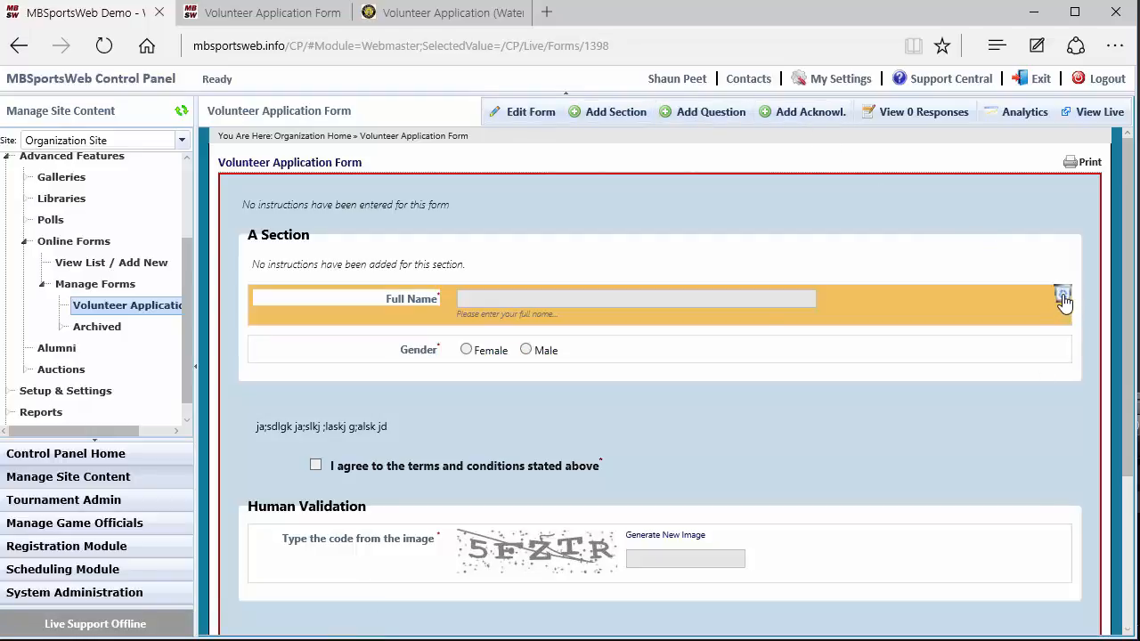
pyautogui.click(1063, 298)
pyautogui.click(521, 360)
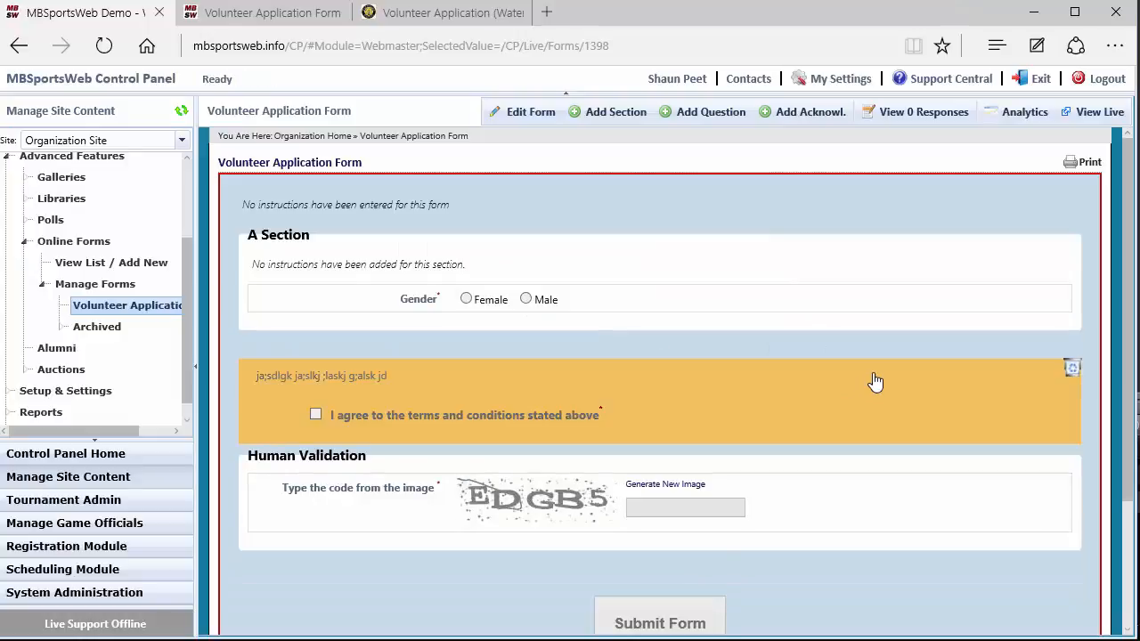
pyautogui.click(1062, 299)
pyautogui.click(506, 364)
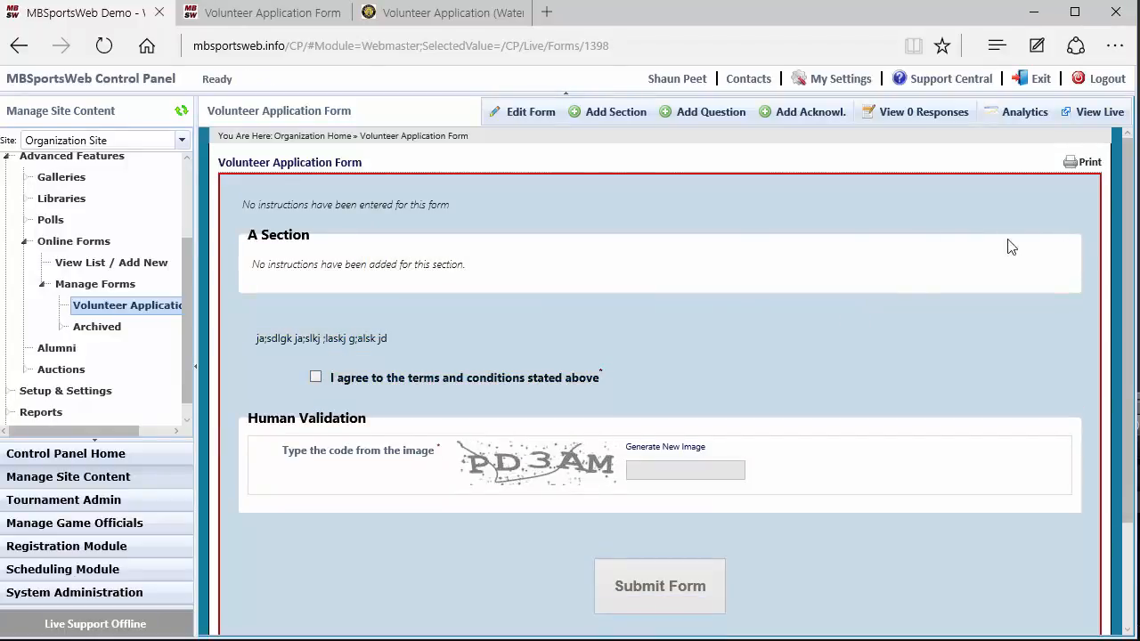
# Step: Delete A Section and the remaining terms-and-conditions acknowledgement from the form, confirming each deletion
pyautogui.click(301, 235)
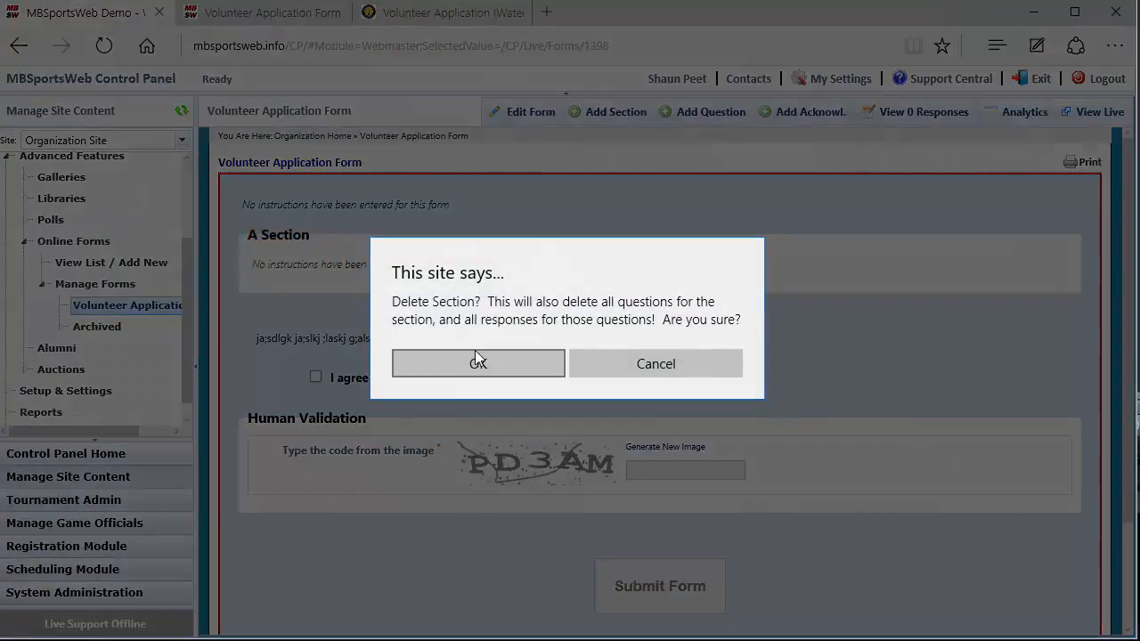
pyautogui.click(476, 358)
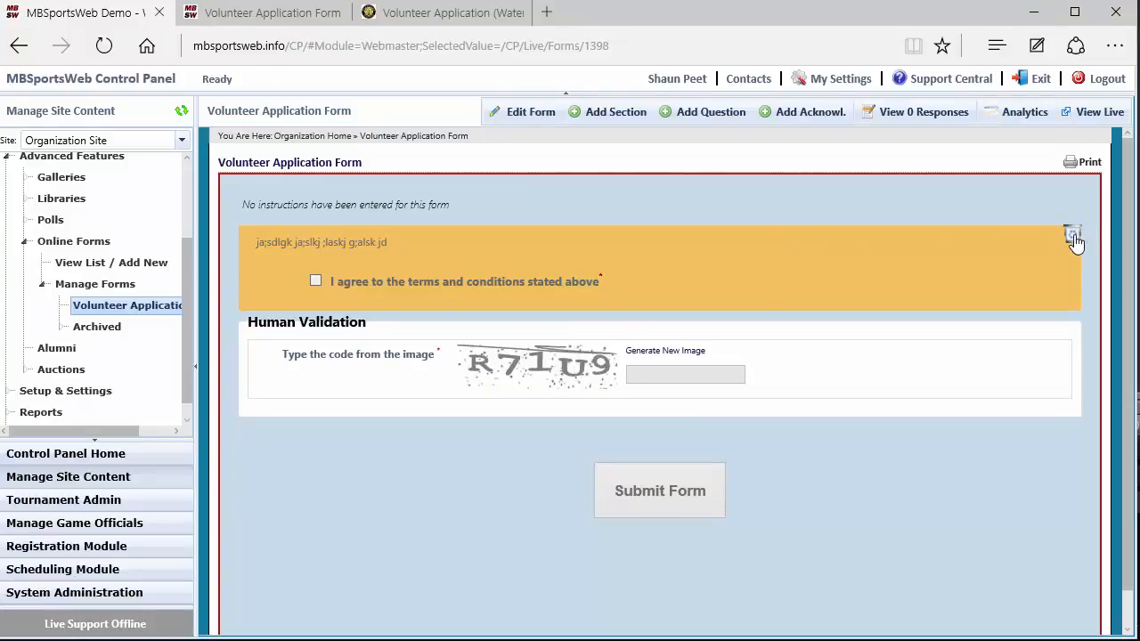
pyautogui.click(1072, 233)
pyautogui.click(522, 365)
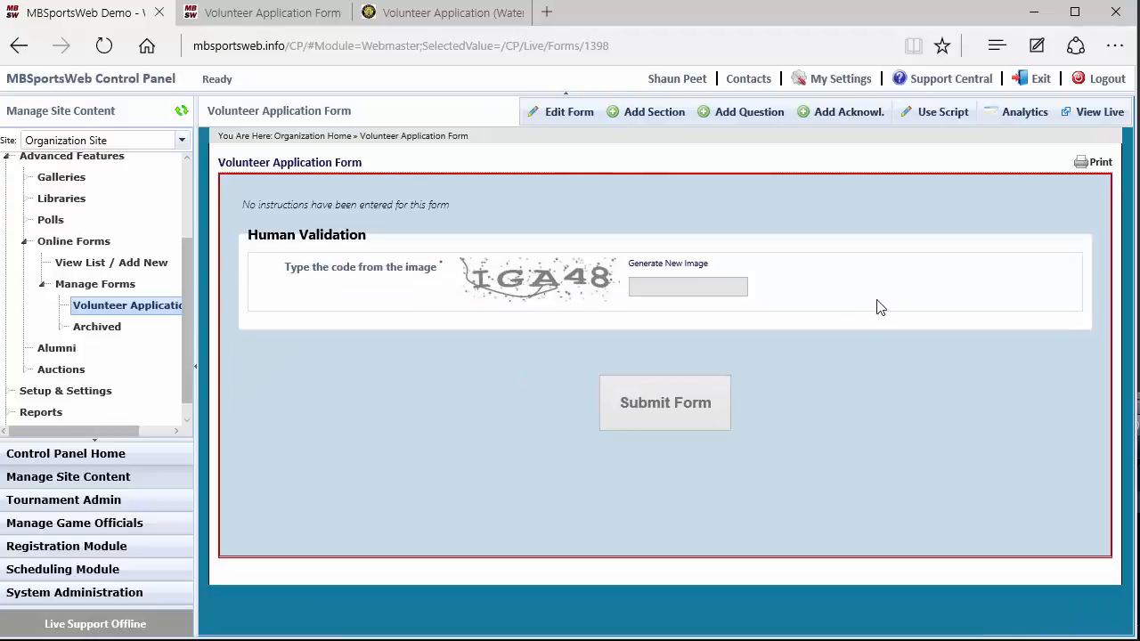
# Step: Open the form's script entry, and download the Waterloo Wolves Volunteer Application script by appending "?GetScript=True" to that page's address
pyautogui.click(933, 116)
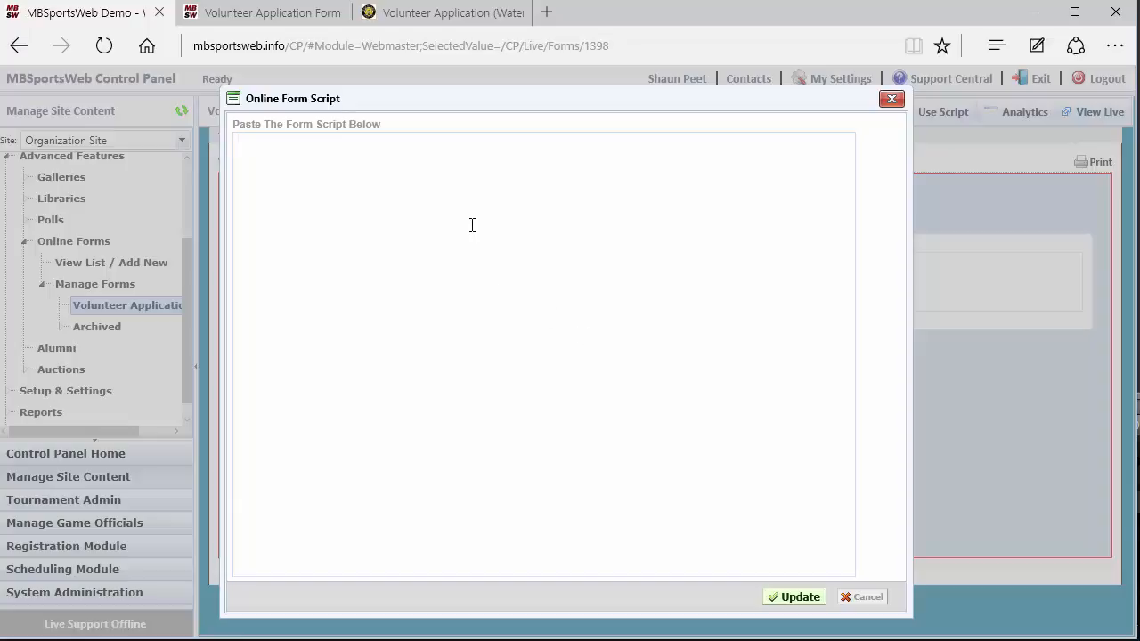
pyautogui.click(426, 21)
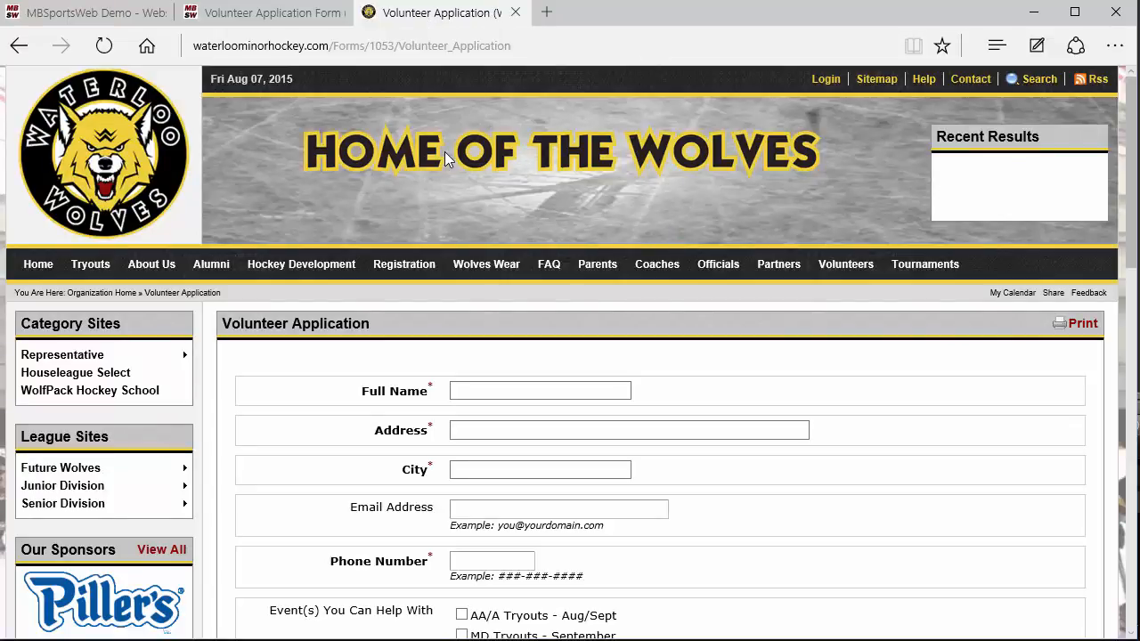
pyautogui.click(651, 42)
pyautogui.click(651, 42)
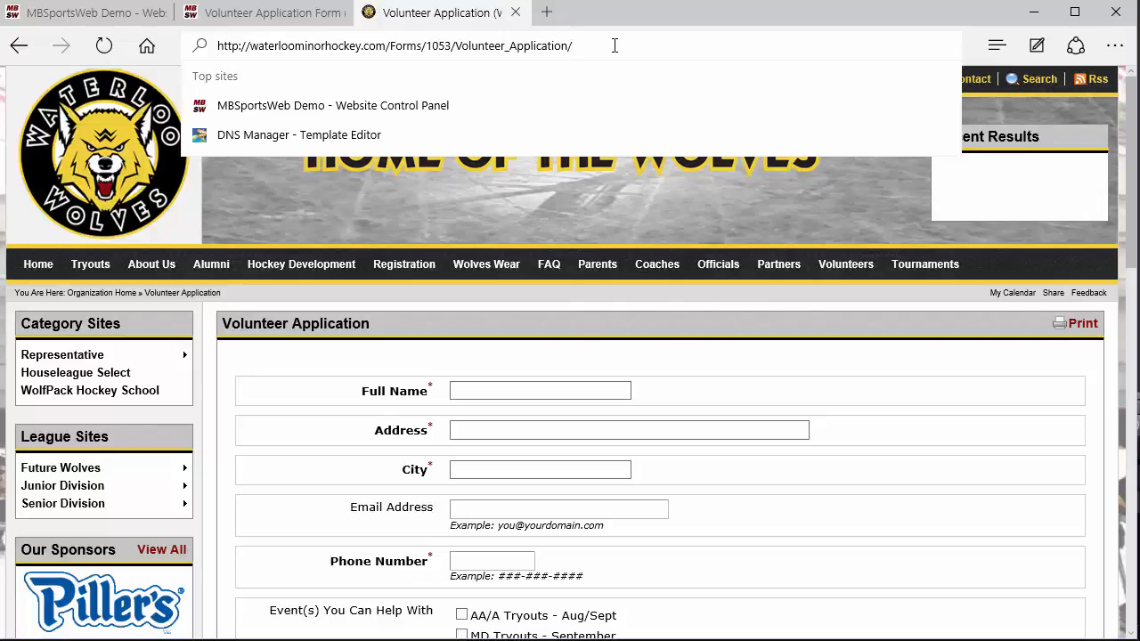
pyautogui.write('?Get')
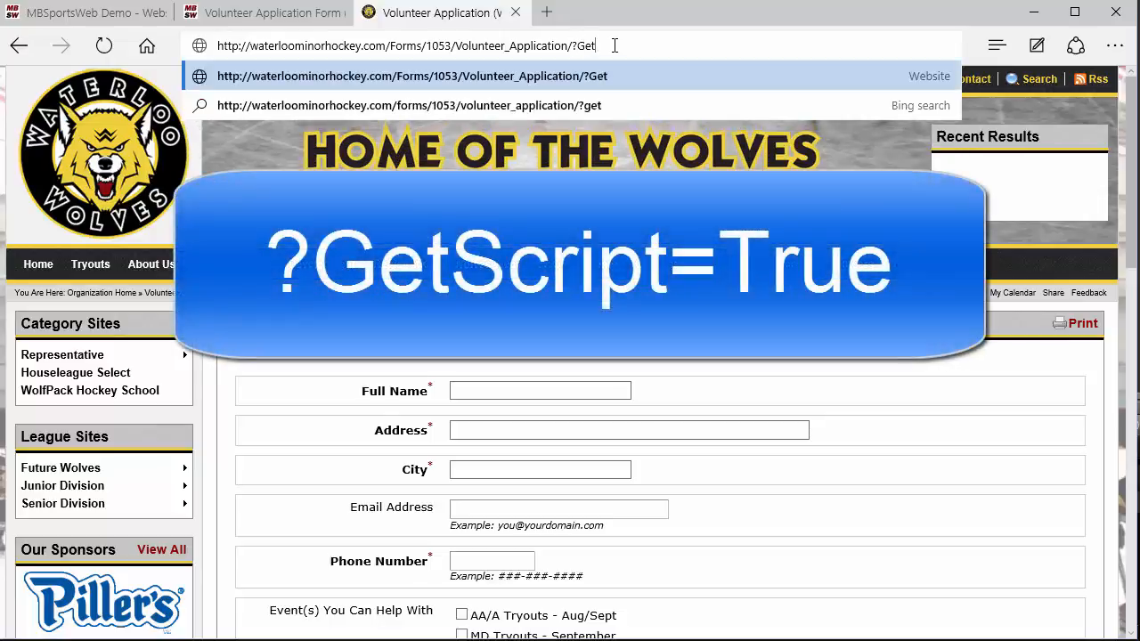
pyautogui.write('_Script')
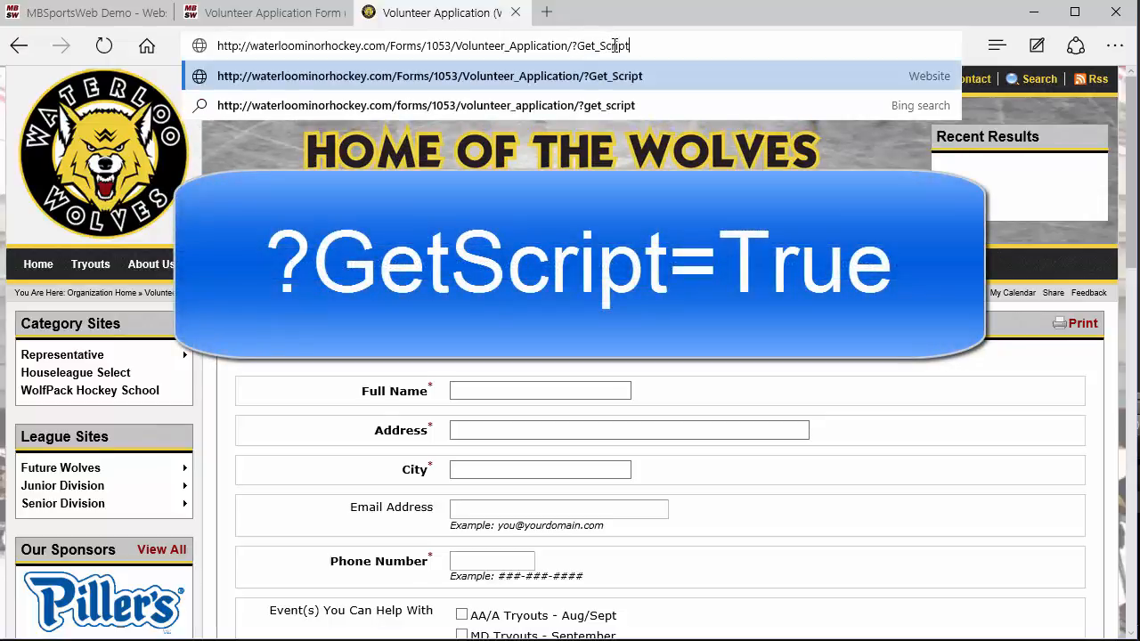
pyautogui.press('BackSpace')
pyautogui.press('BackSpace')
pyautogui.press('BackSpace')
pyautogui.press('BackSpace')
pyautogui.press('BackSpace')
pyautogui.press('BackSpace')
pyautogui.press('BackSpace')
pyautogui.write('Scrip')
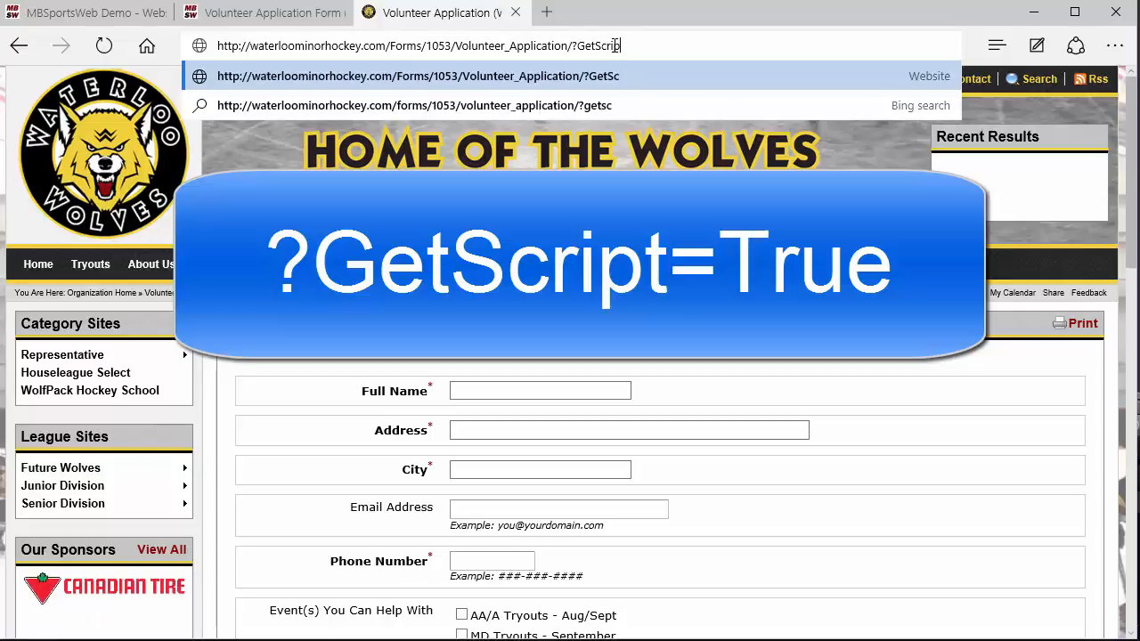
pyautogui.write('t=True')
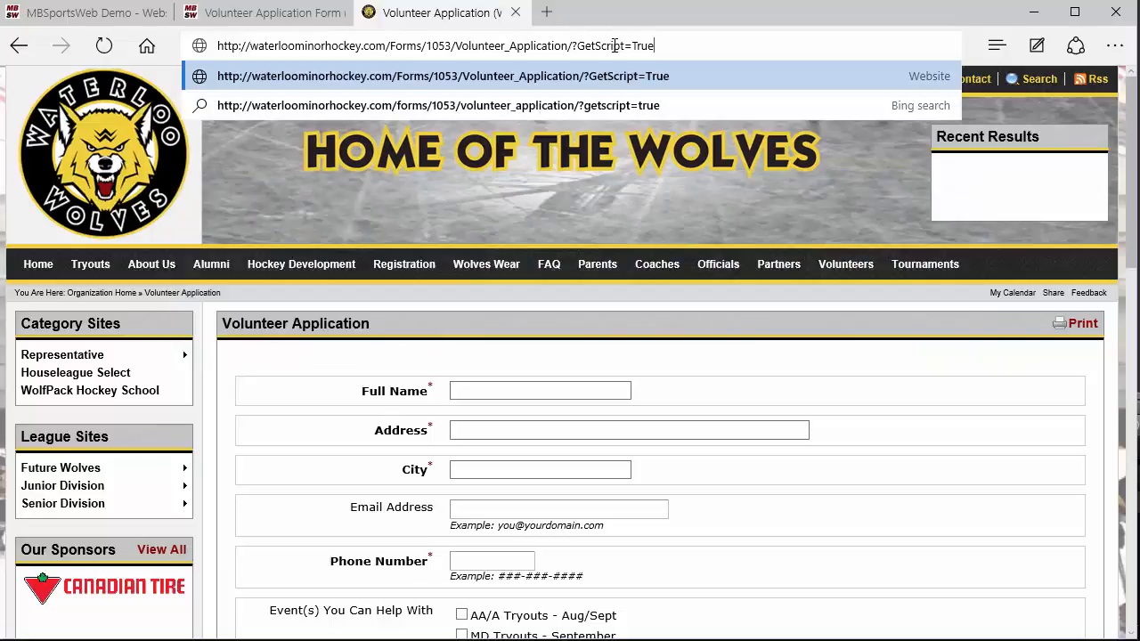
pyautogui.press('Return')
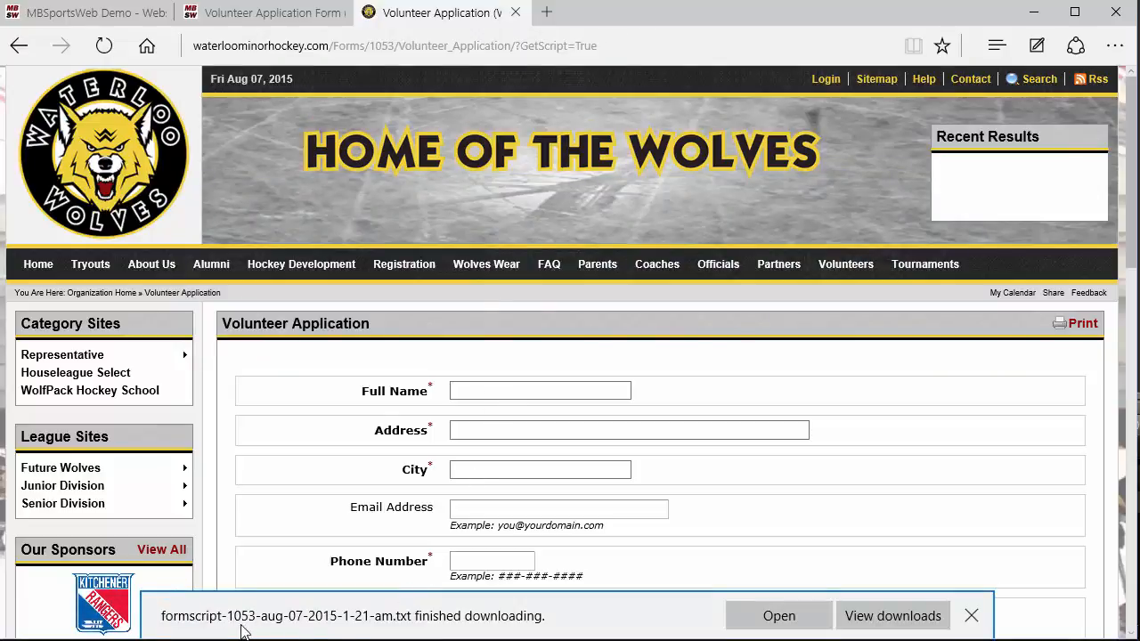
# Step: Open the downloaded formscript-1053 text file in Notepad and copy its entire contents
pyautogui.click(768, 623)
pyautogui.moveTo(1139, 9); pyautogui.dragTo(723, 32)
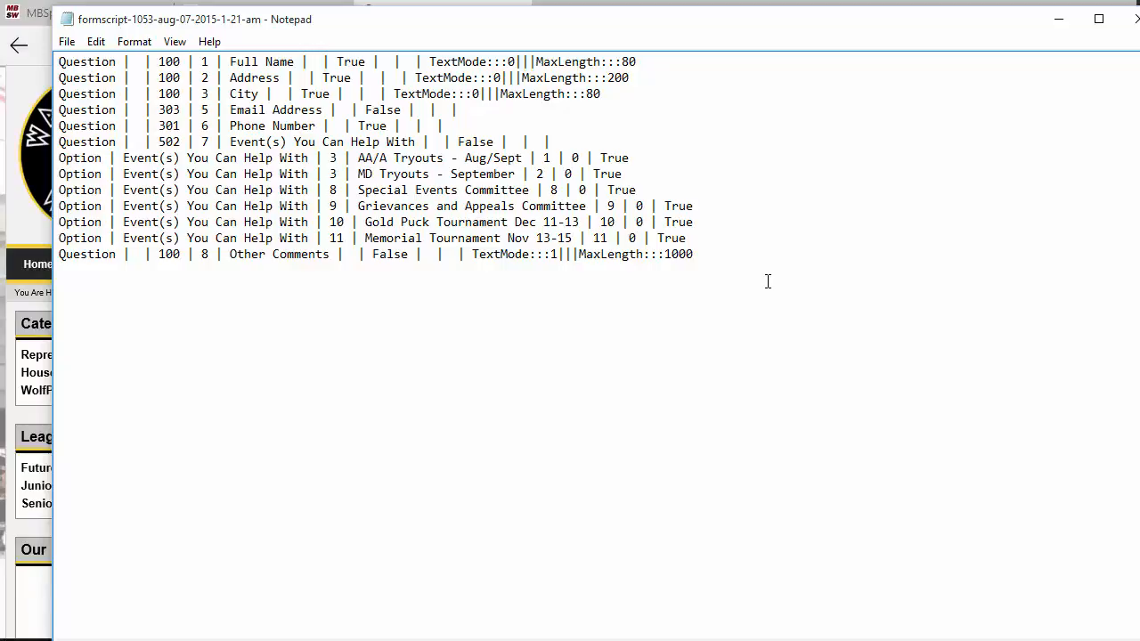
pyautogui.hotkey('ctrl', 'a')
pyautogui.hotkey('ctrl', 'c')
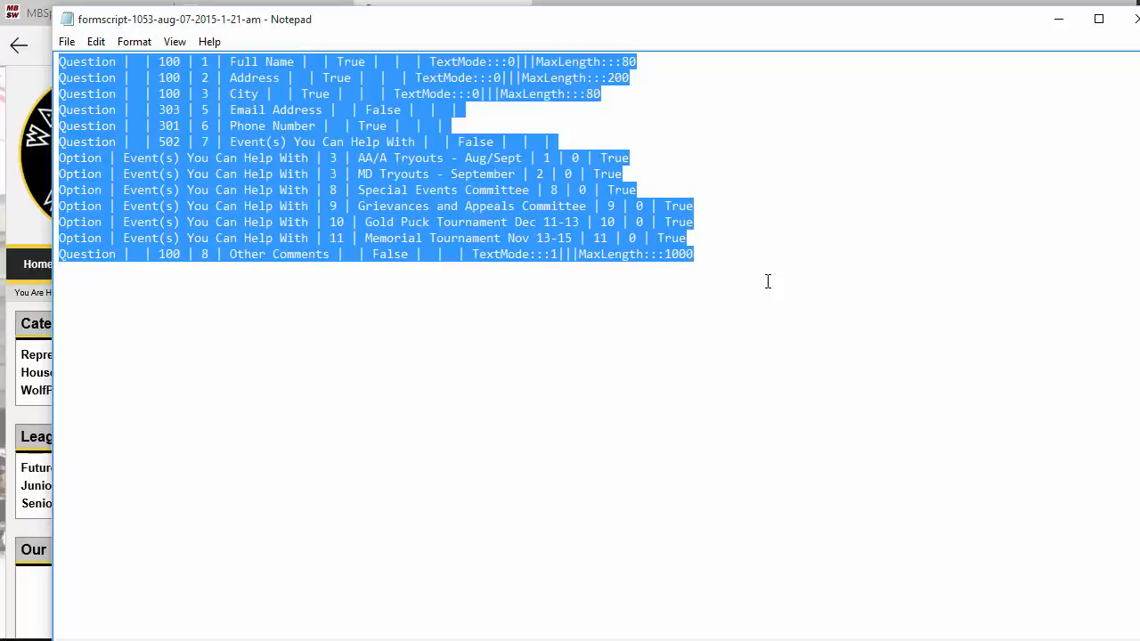
# Step: Return to the control panel, paste the copied script into the Online Form Script entry and update the form
pyautogui.click(40, 16)
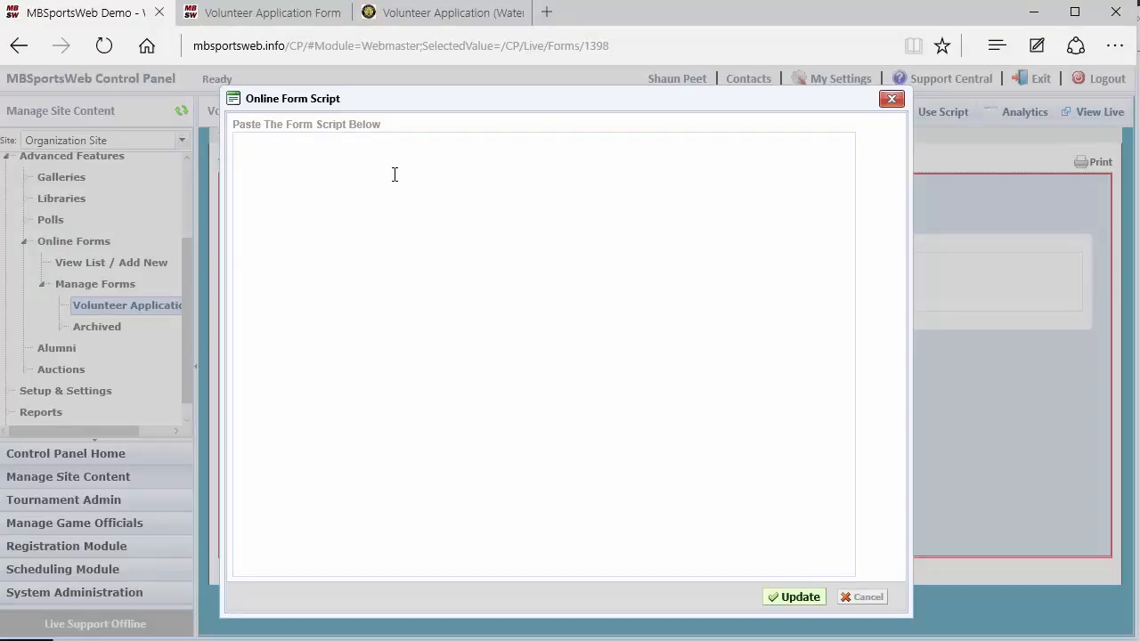
pyautogui.hotkey('ctrl', 'v')
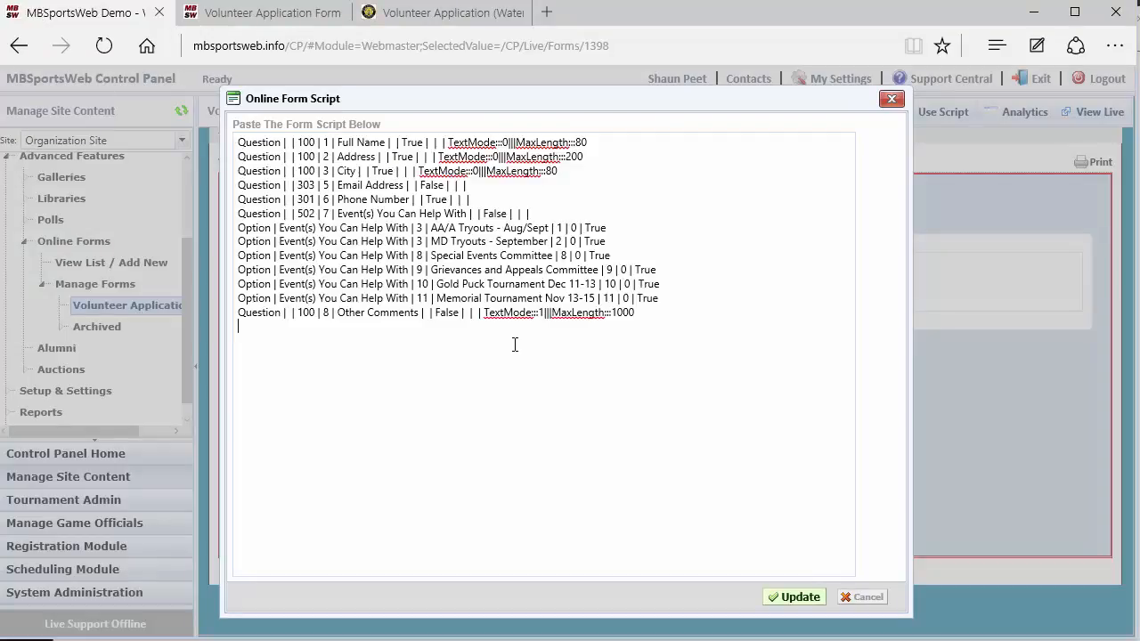
pyautogui.click(795, 596)
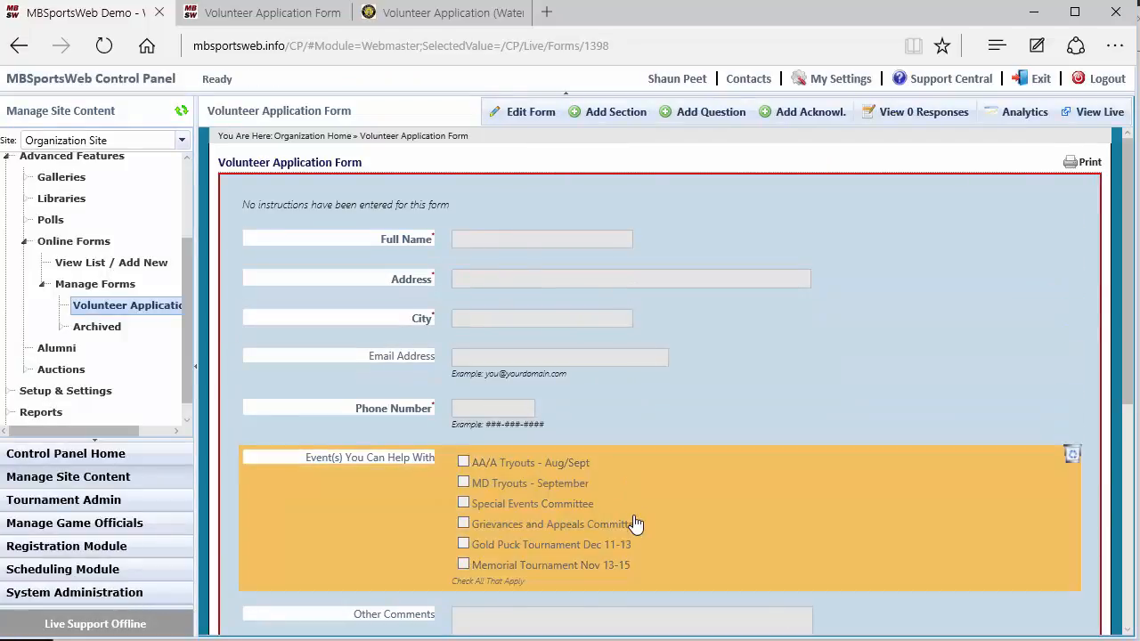
# Step: Inspect the imported questions and the setup of the Event(s) You Can Help With question, closing it without changes
pyautogui.scroll(-2, 634, 524)
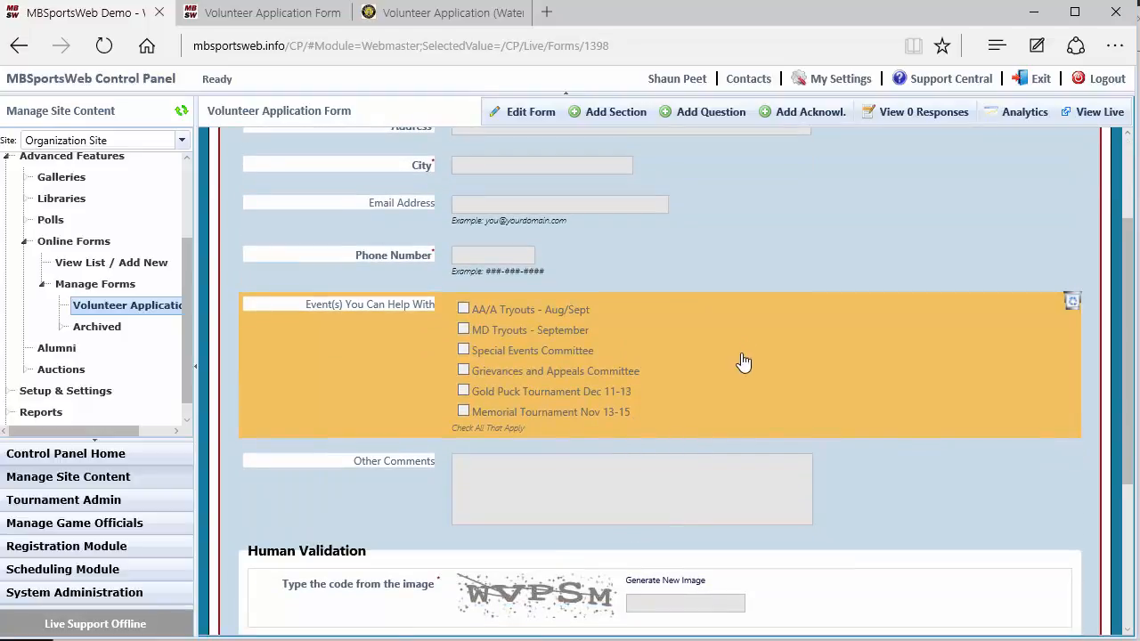
pyautogui.doubleClick(744, 362)
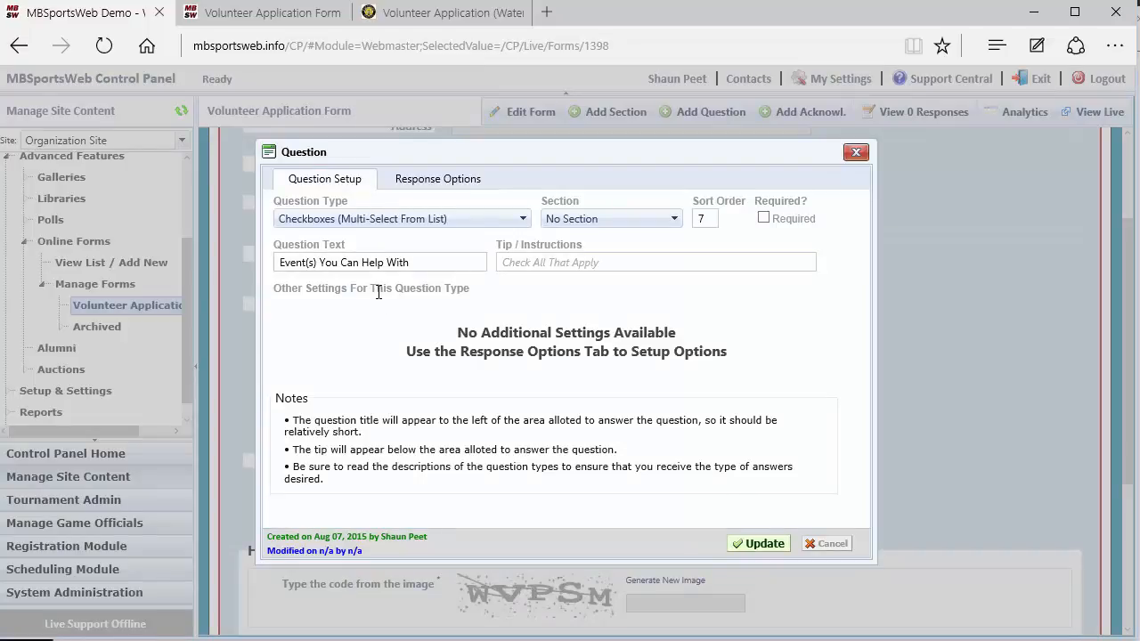
pyautogui.click(817, 547)
pyautogui.scroll(3, 807, 543)
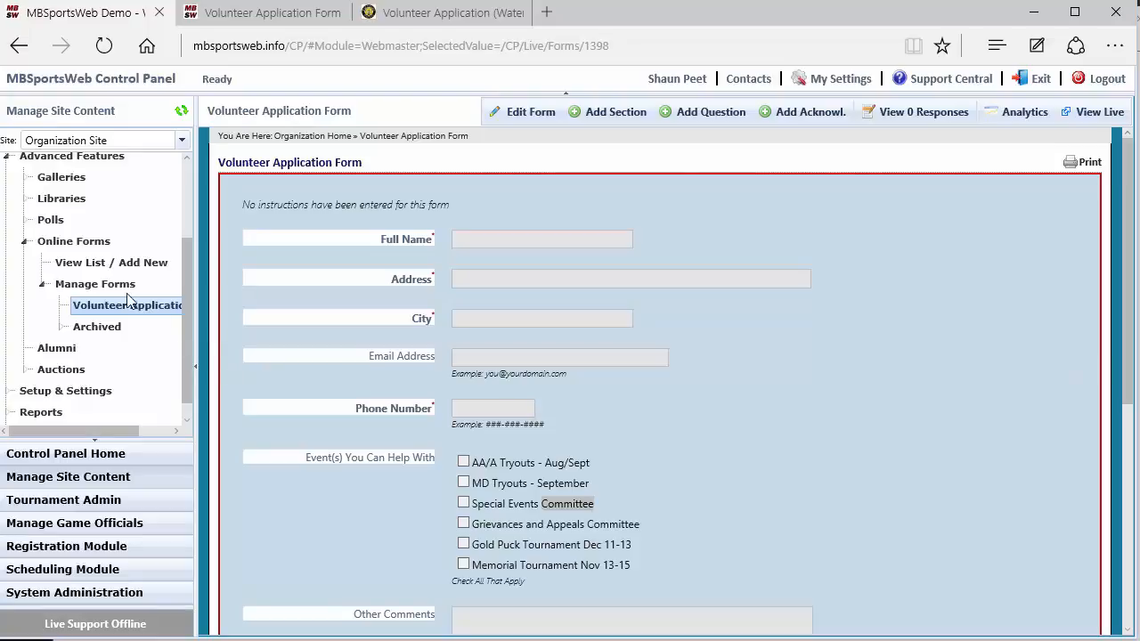
# Step: Add a new online form titled "Tryout Regirations (This Season)" as a copy of the Tryout Registration Form
pyautogui.click(108, 265)
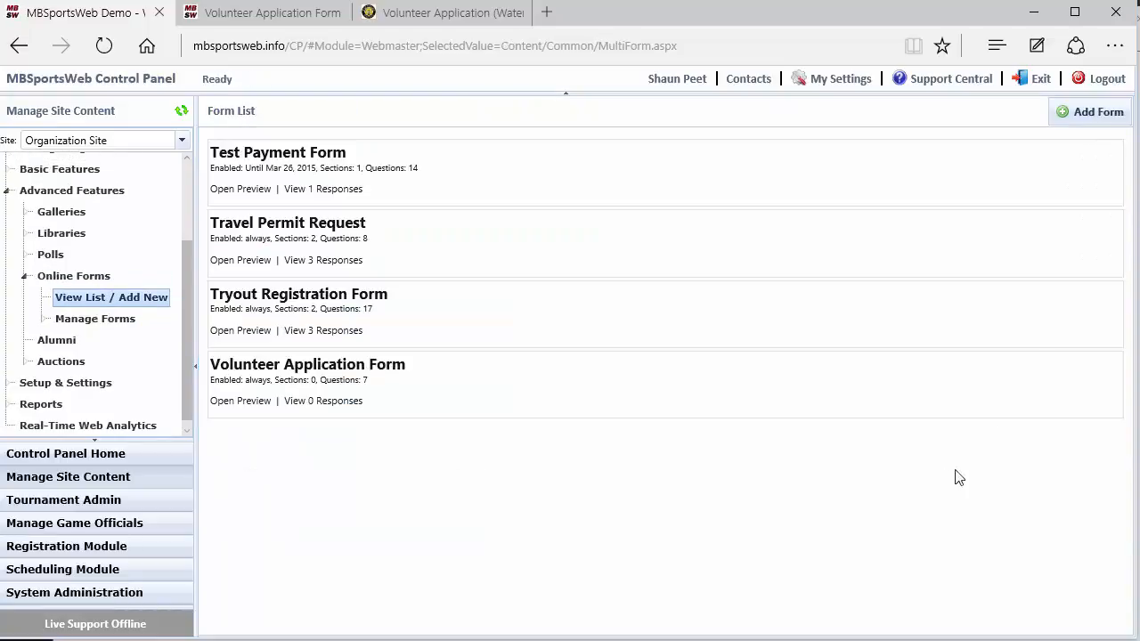
pyautogui.click(1081, 118)
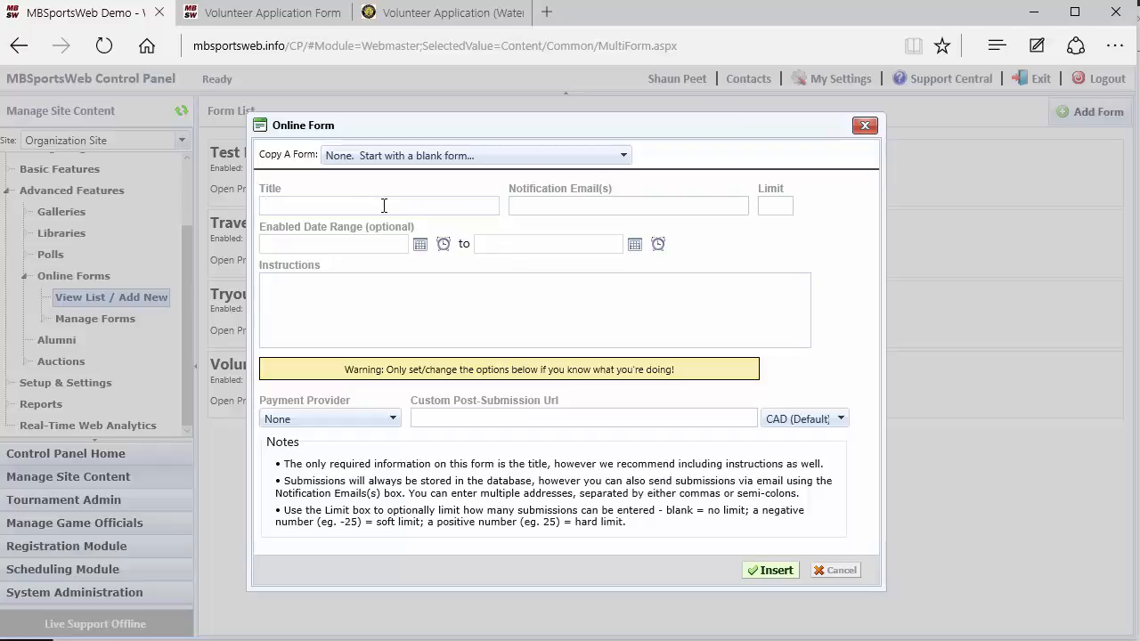
pyautogui.write('Tryout Regirations (THis SEason')
pyautogui.press('BackSpace')
pyautogui.press('BackSpace')
pyautogui.press('BackSpace')
pyautogui.press('BackSpace')
pyautogui.write('his Season)')
pyautogui.click(410, 157)
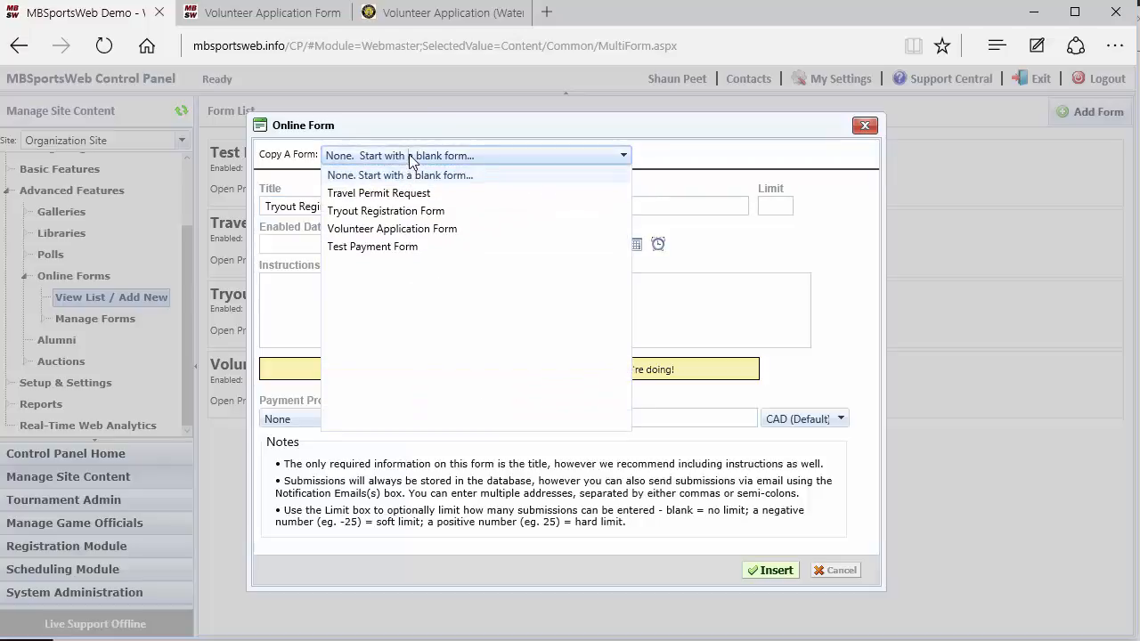
pyautogui.click(433, 211)
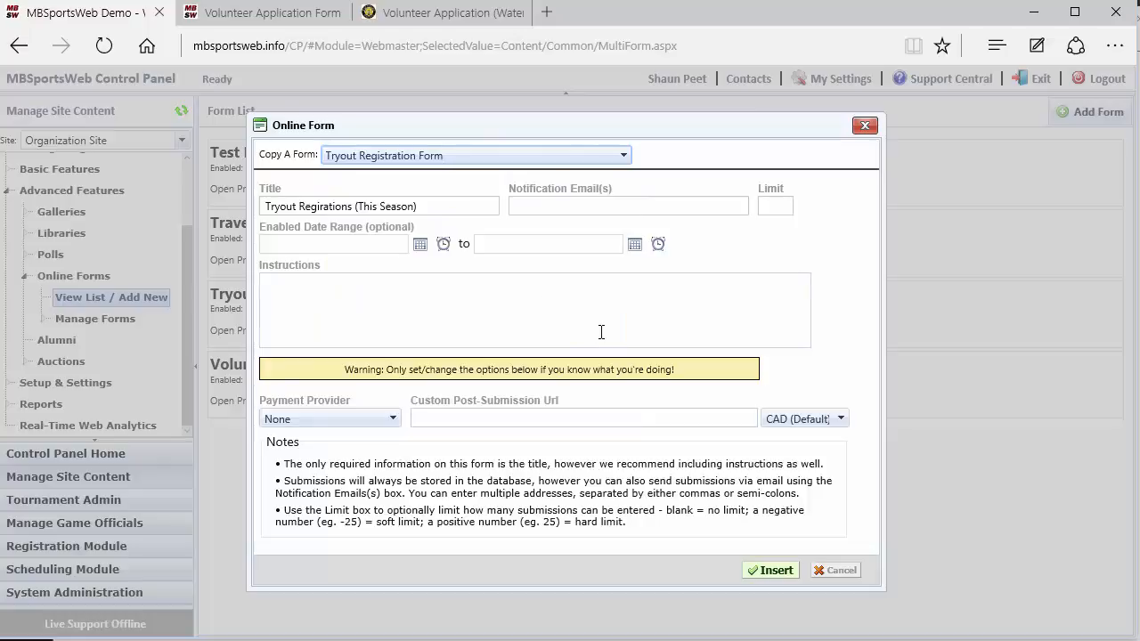
pyautogui.click(769, 570)
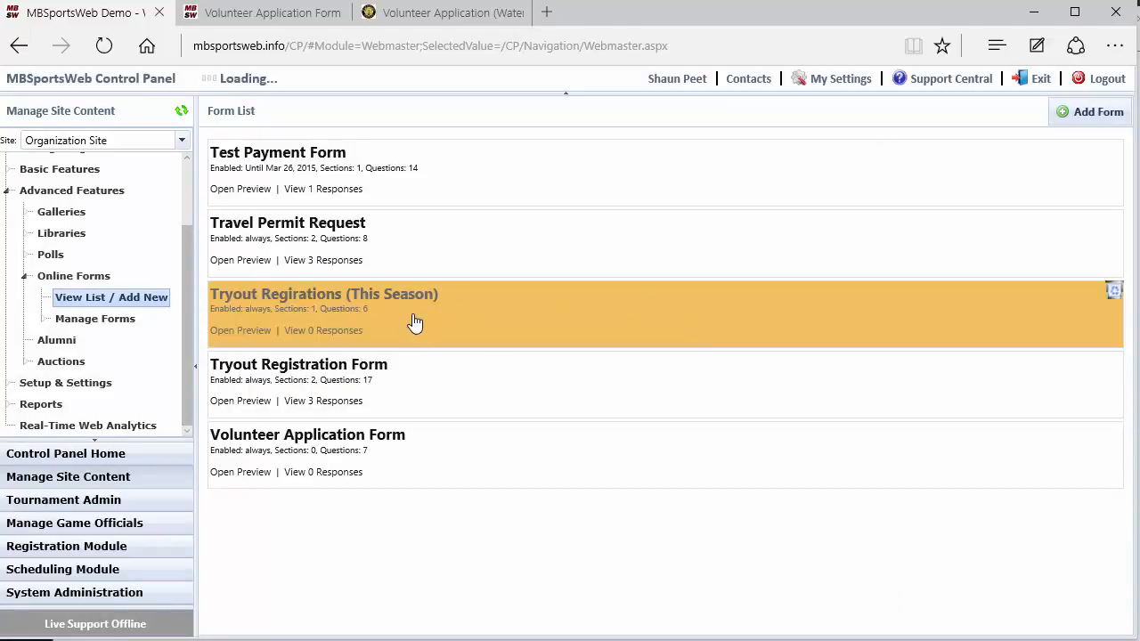
# Step: Open the Tryout Regirations (This Season) form for management and review its copied questions and sections
pyautogui.scroll(2, 97, 366)
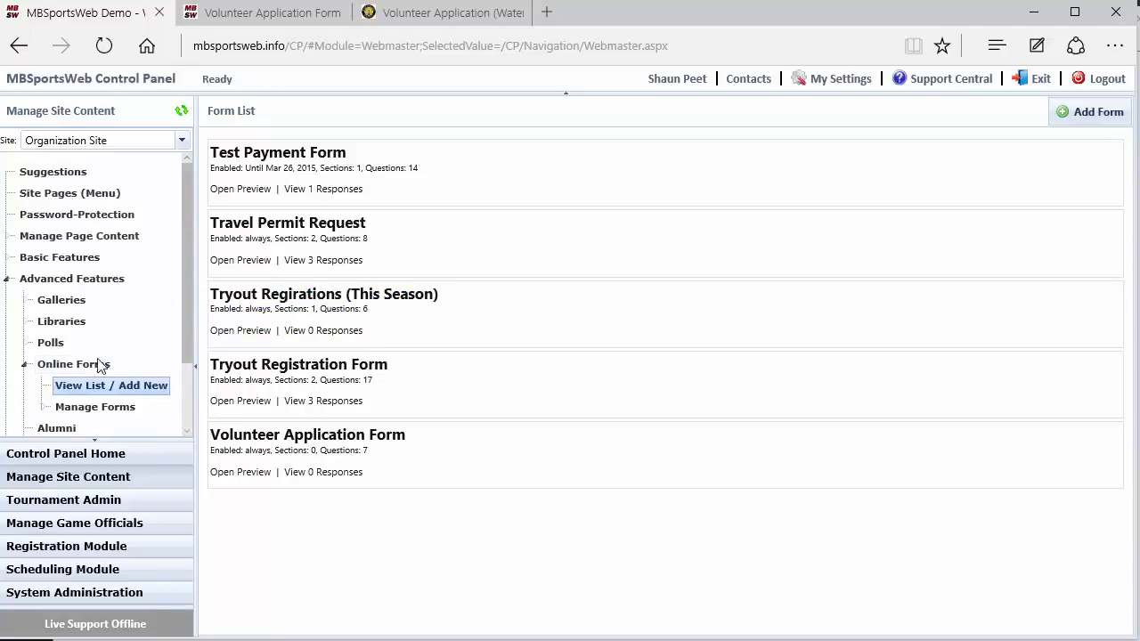
pyautogui.click(95, 407)
pyautogui.scroll(-2, 97, 407)
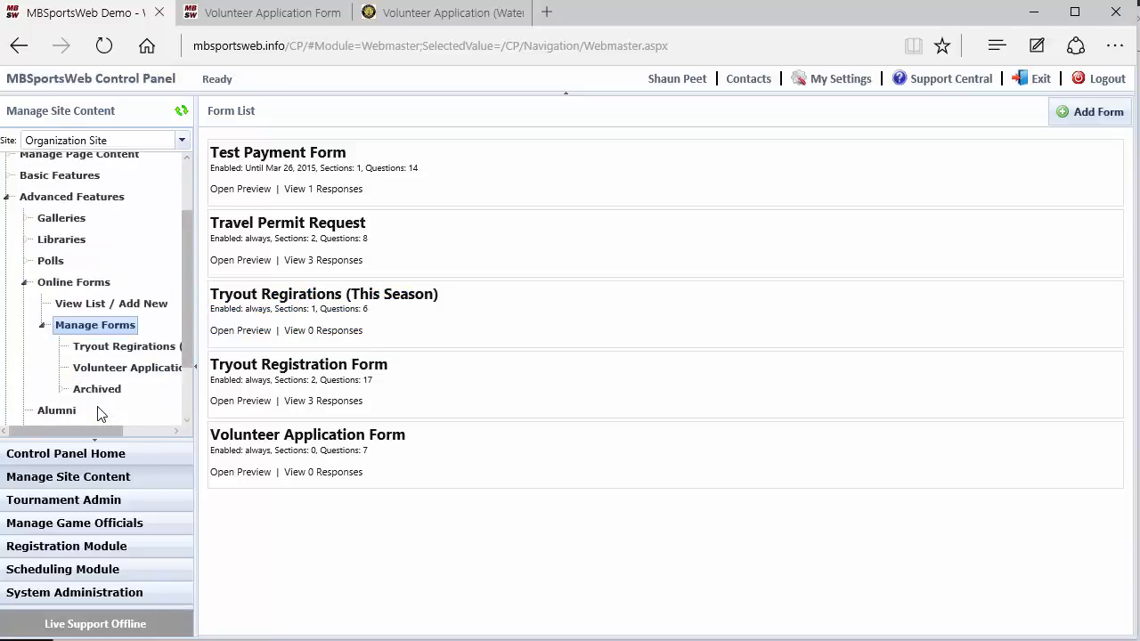
pyautogui.click(118, 349)
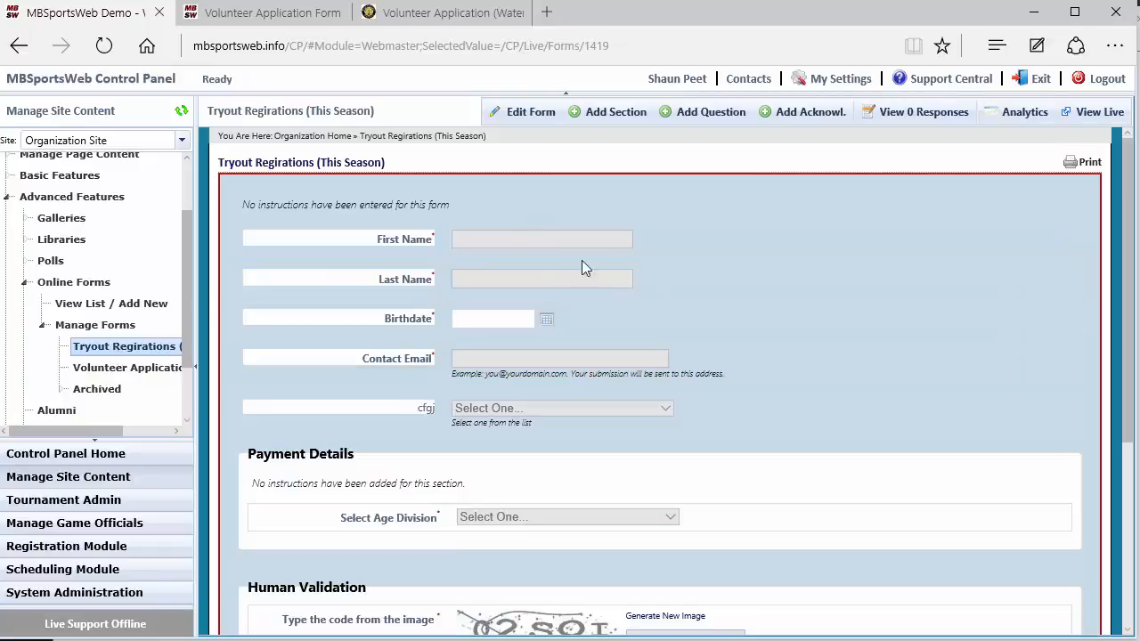
pyautogui.scroll(-3, 820, 464)
pyautogui.scroll(4, 820, 464)
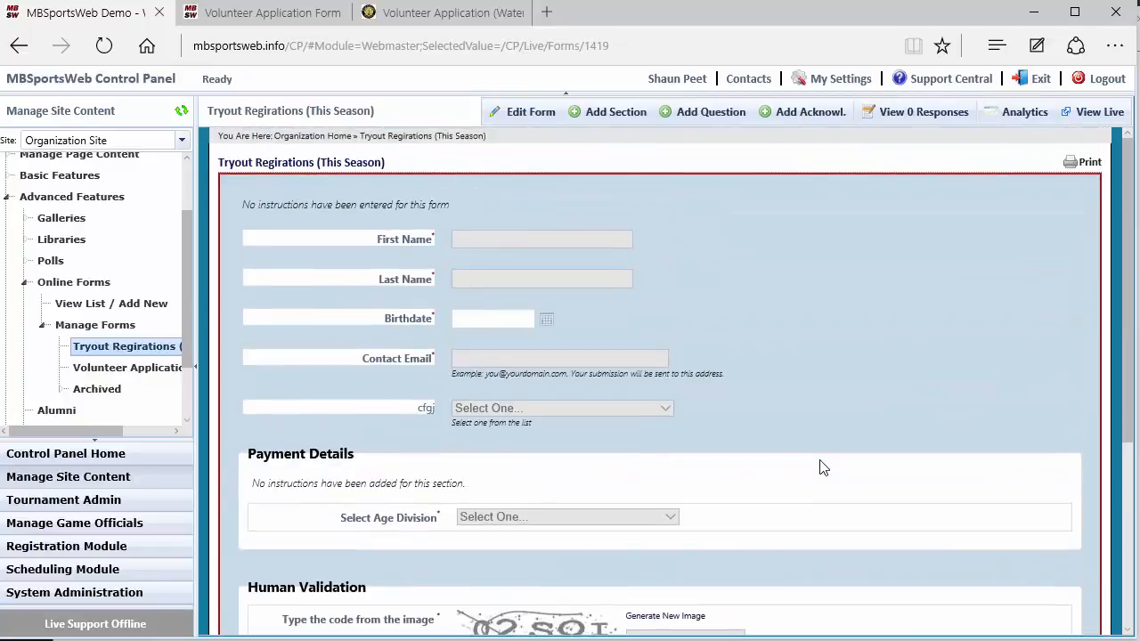